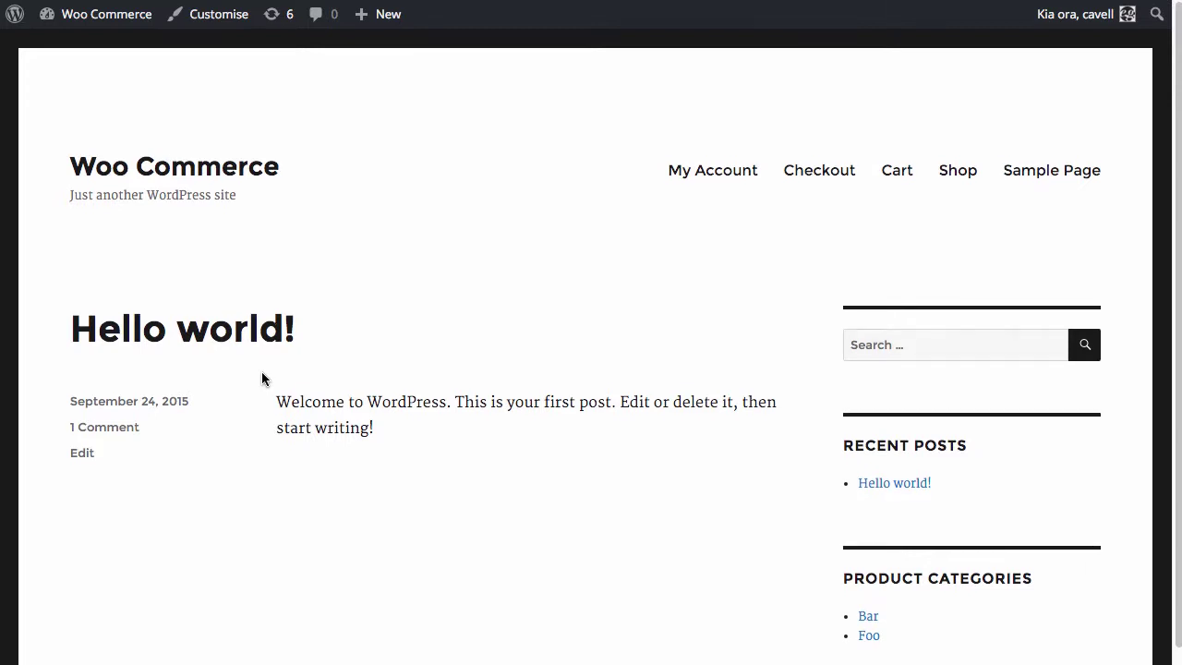
- Look over the site's front page and review the installed plugins list, including the Autoptimize entry
{"action": "scroll", "coordinate": [261, 371], "scroll_direction": "down", "scroll_amount": 1}
{"action": "scroll", "coordinate": [351, 204], "scroll_direction": "up", "scroll_amount": 1}
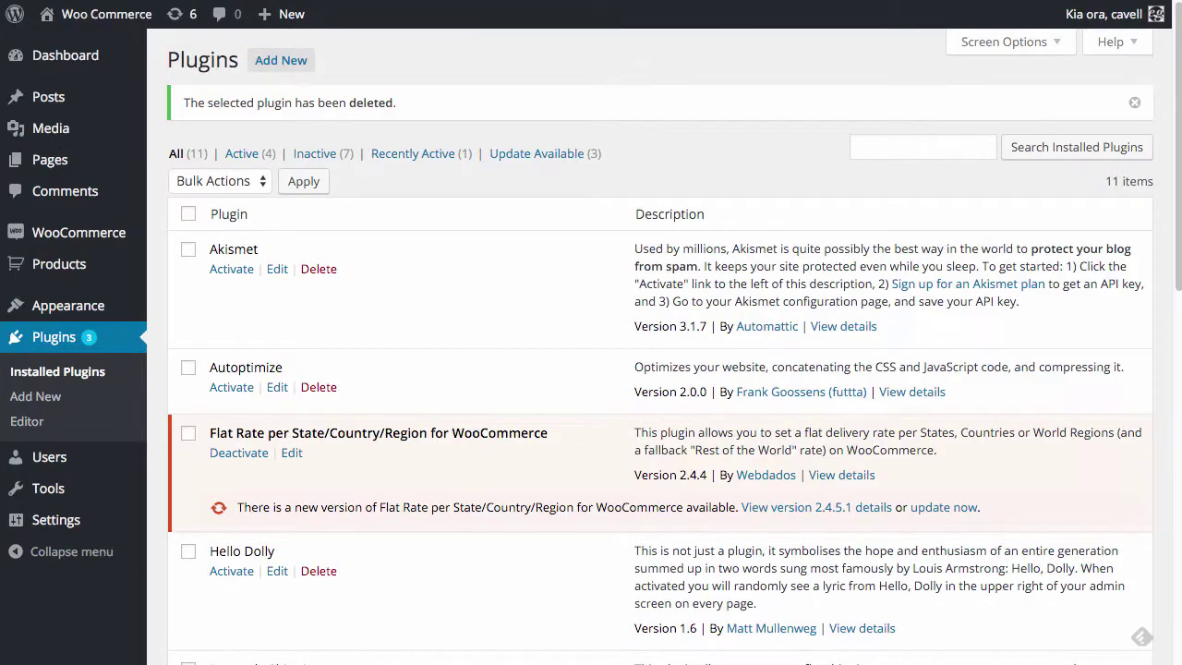
{"action": "scroll", "coordinate": [413, 265], "scroll_direction": "down", "scroll_amount": 3}
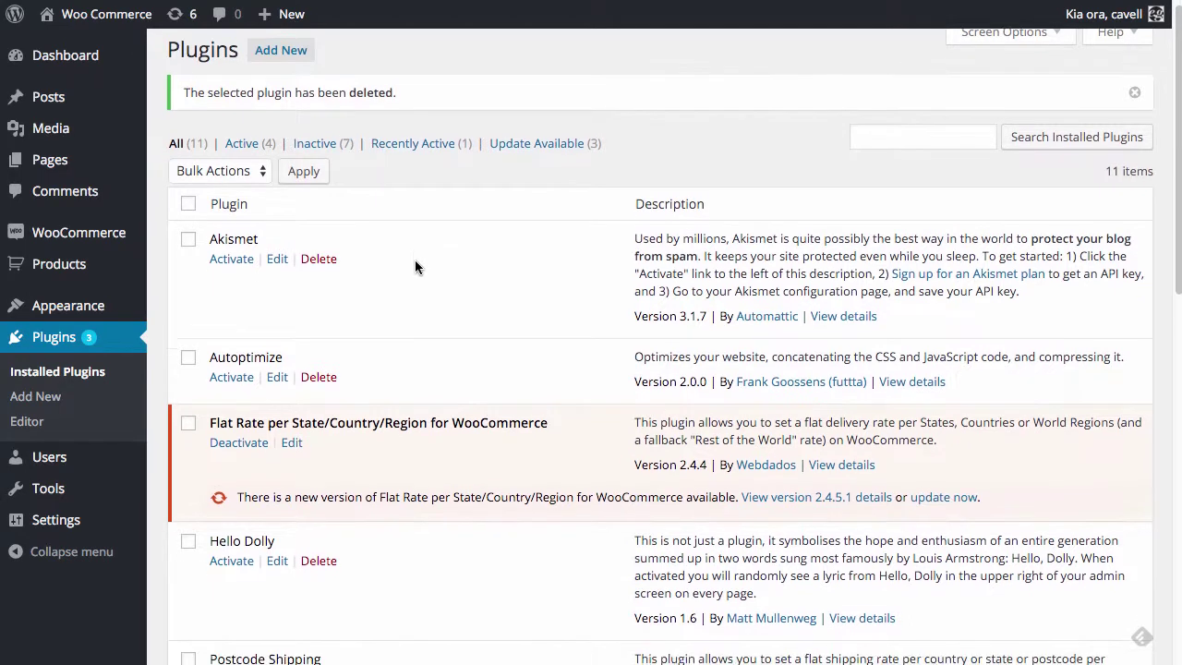
{"action": "left_click_drag", "start_coordinate": [212, 279], "coordinate": [285, 290]}
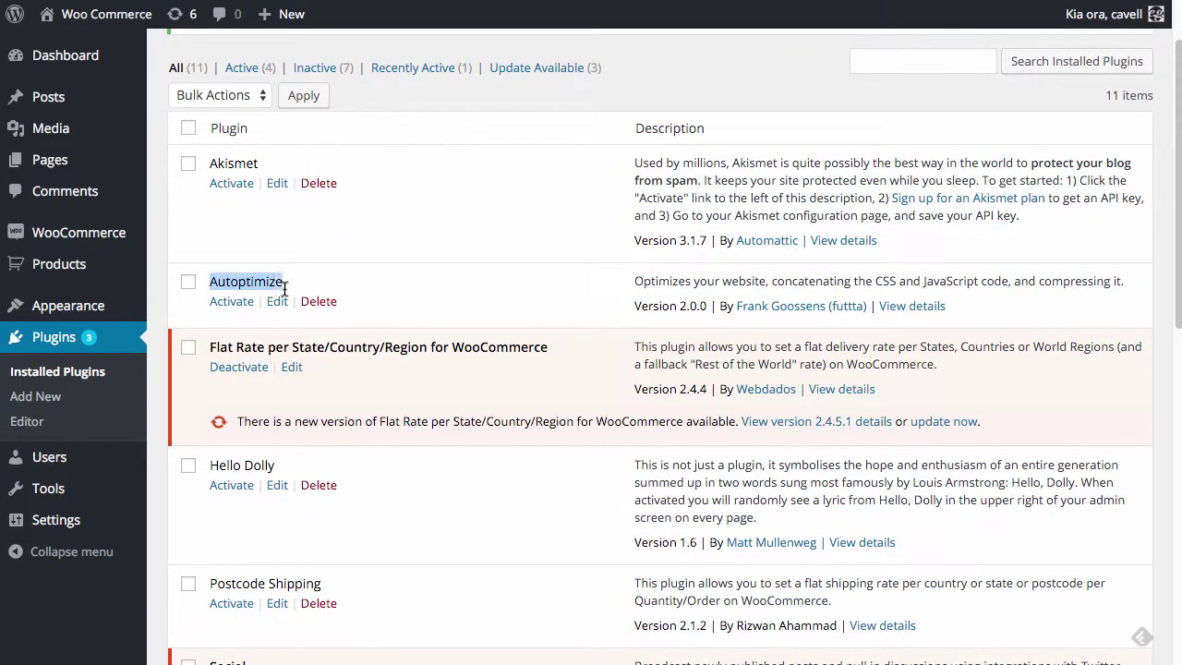
{"action": "left_click", "coordinate": [395, 290]}
{"action": "scroll", "coordinate": [385, 282], "scroll_direction": "down", "scroll_amount": 2}
{"action": "scroll", "coordinate": [803, 178], "scroll_direction": "up", "scroll_amount": 5}
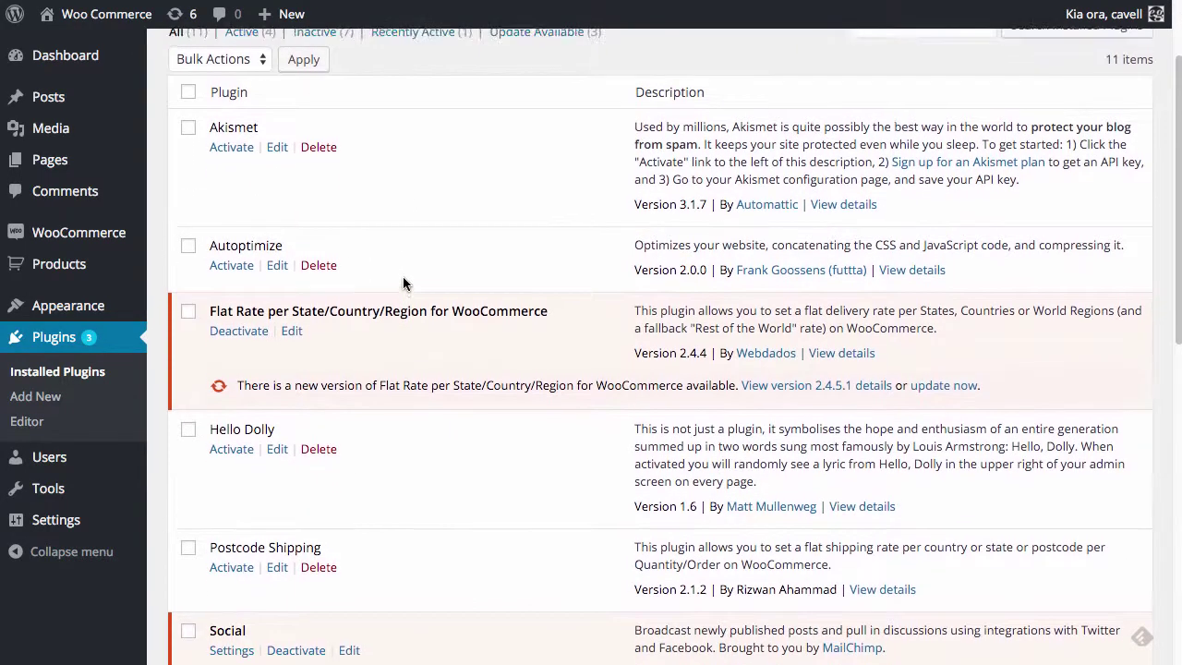
- Search the directory of new plugins for "minqueue"
{"action": "left_click", "coordinate": [287, 60]}
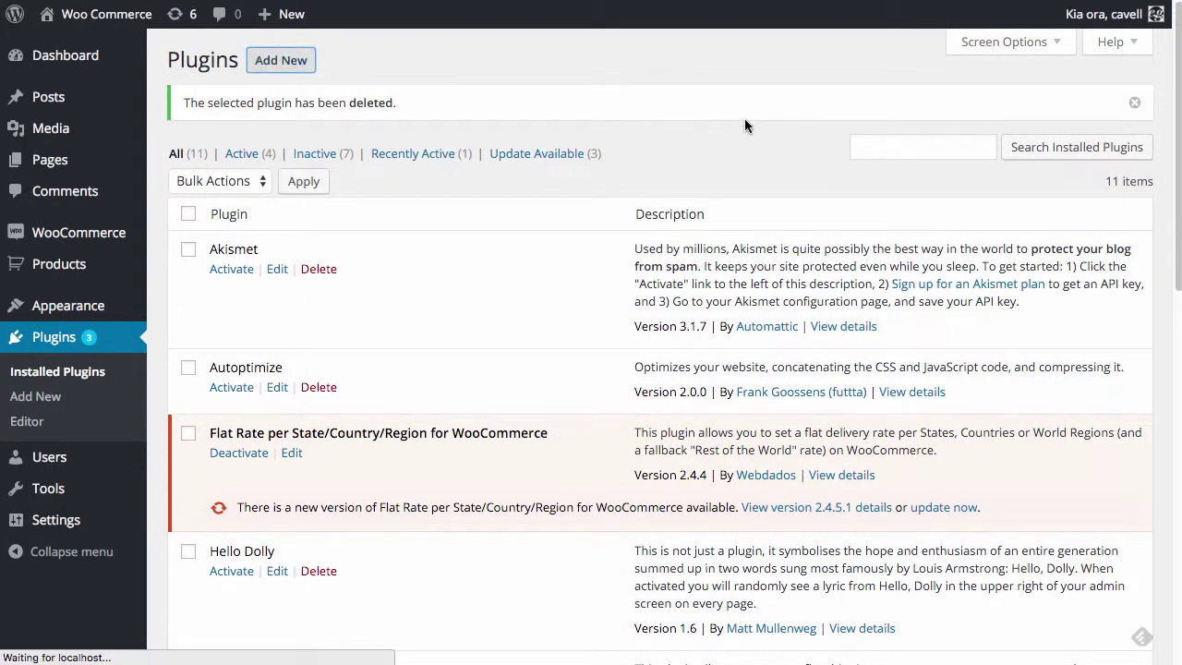
{"action": "left_click", "coordinate": [917, 118]}
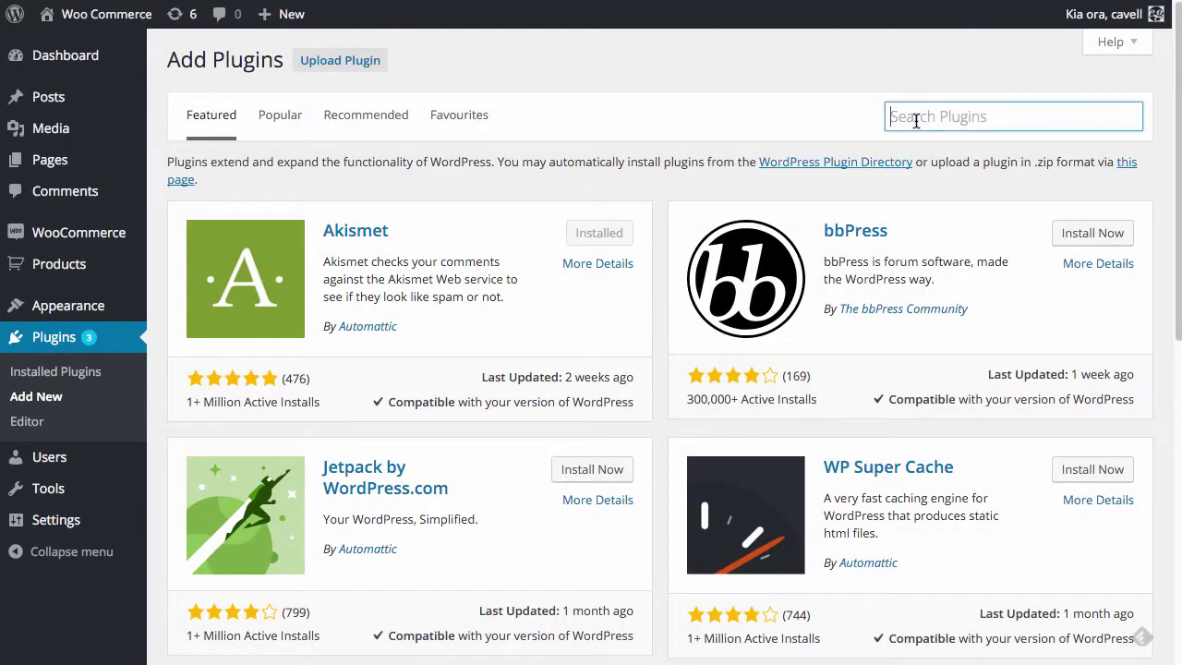
{"action": "type", "text": "min"}
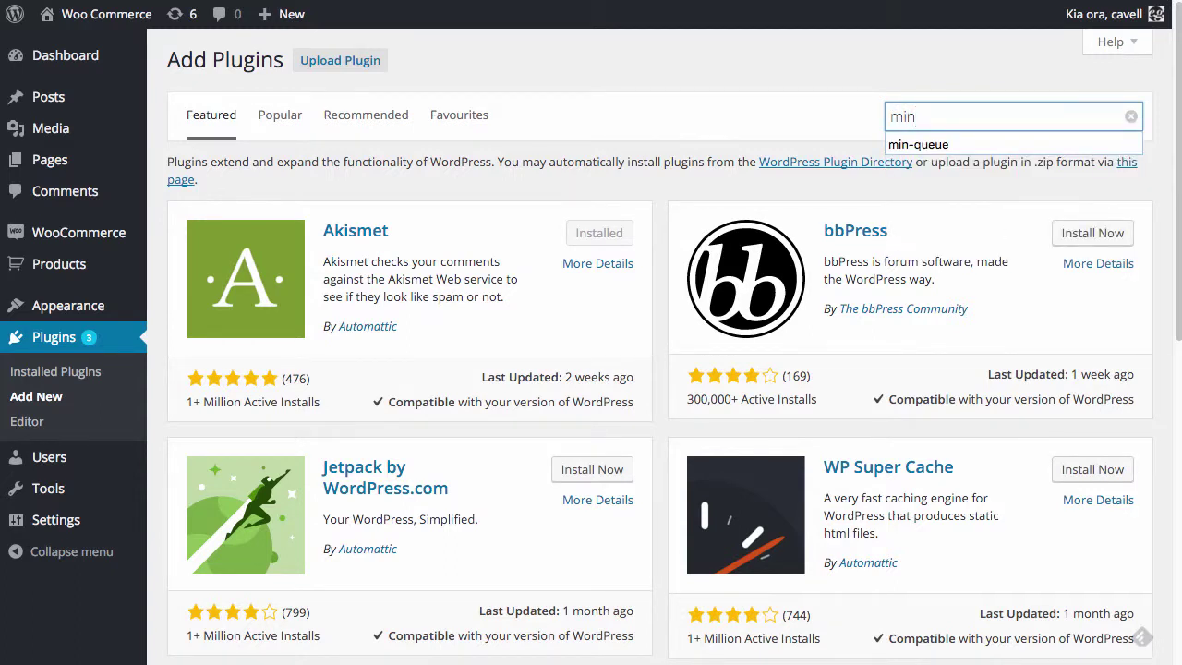
{"action": "type", "text": "queue"}
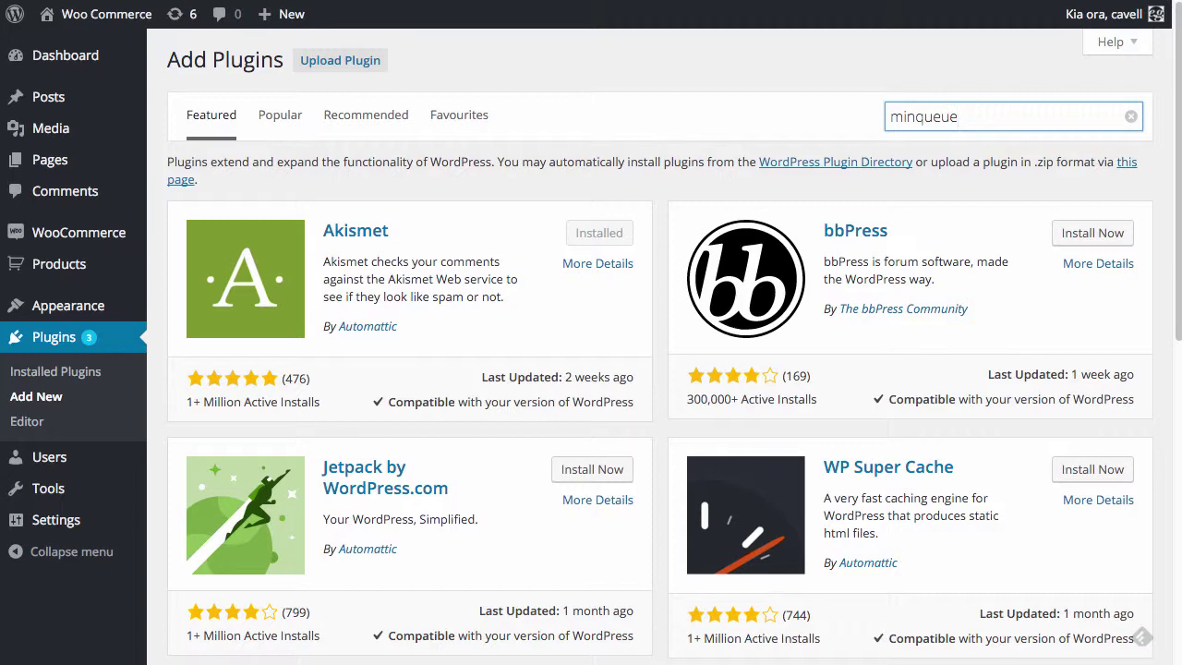
{"action": "key", "text": "Return"}
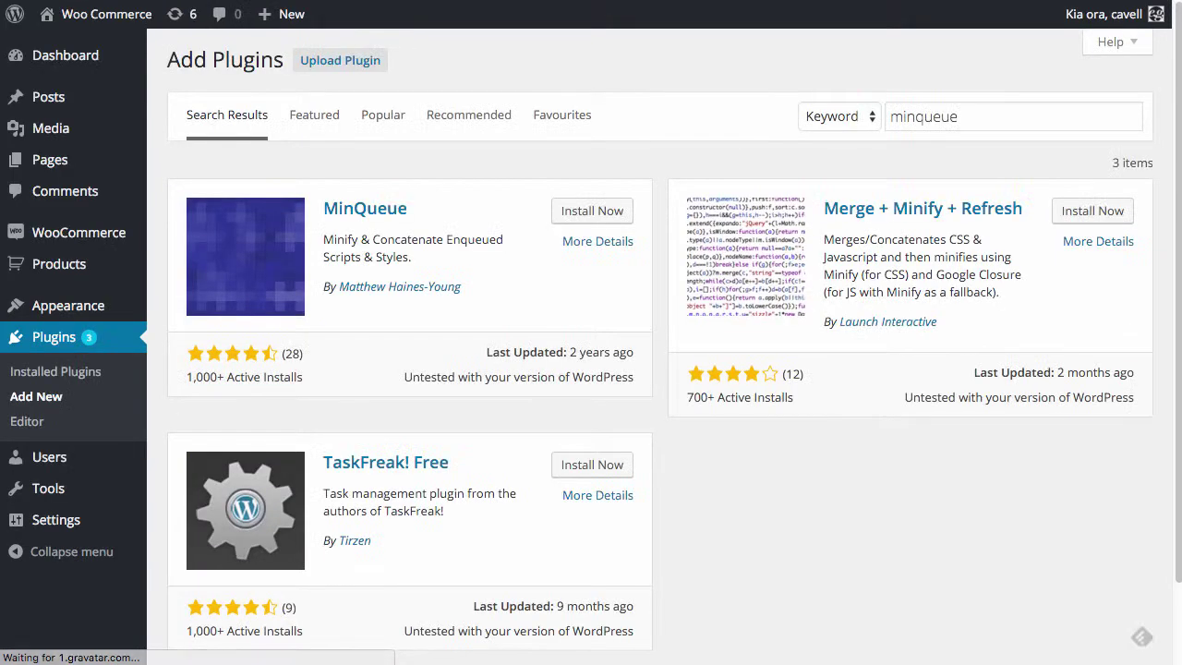
- Install the MinQueue plugin from the search results and activate it
{"action": "left_click_drag", "start_coordinate": [319, 239], "coordinate": [492, 259]}
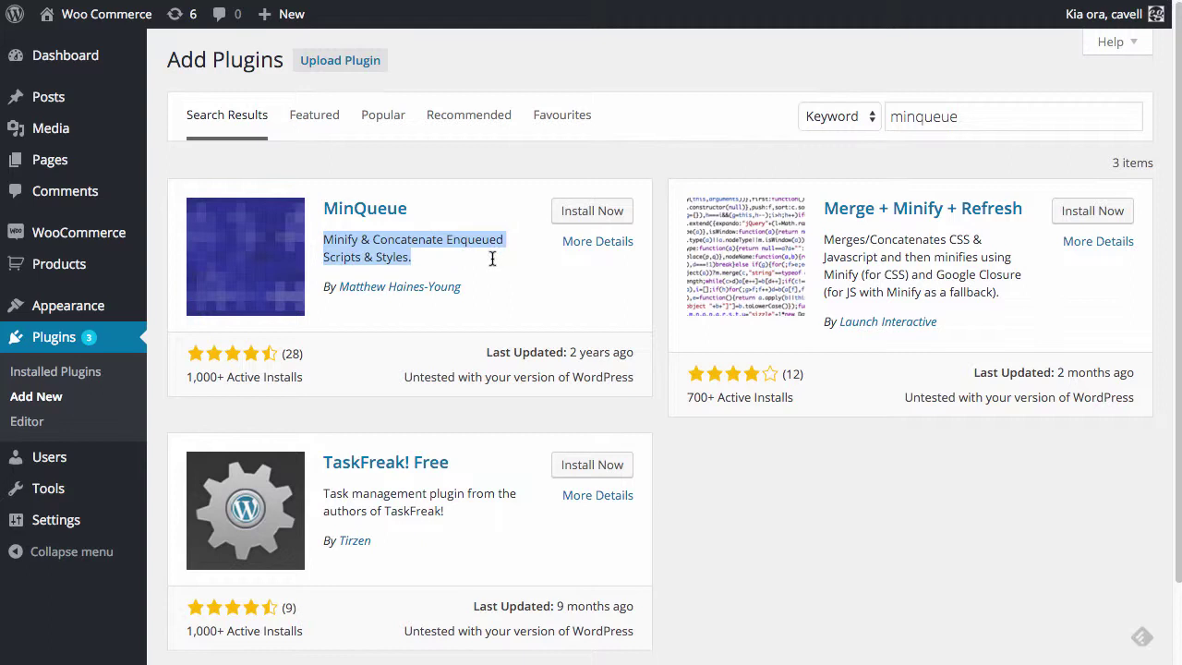
{"action": "left_click", "coordinate": [545, 263]}
{"action": "left_click", "coordinate": [573, 222]}
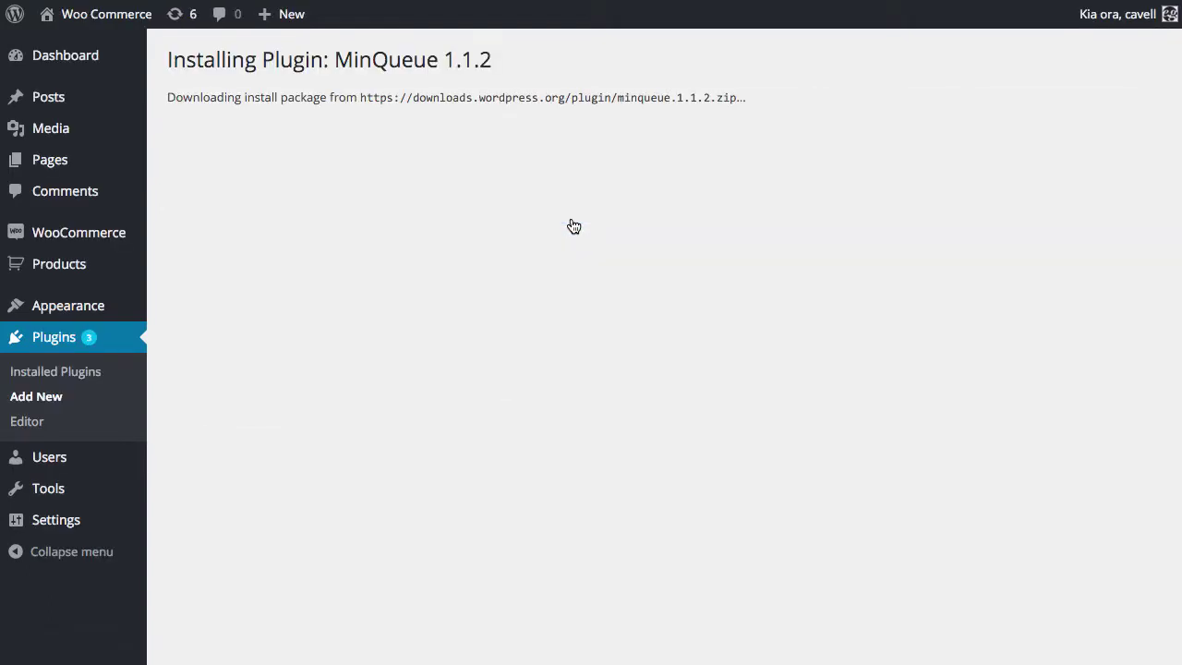
{"action": "left_click", "coordinate": [225, 218]}
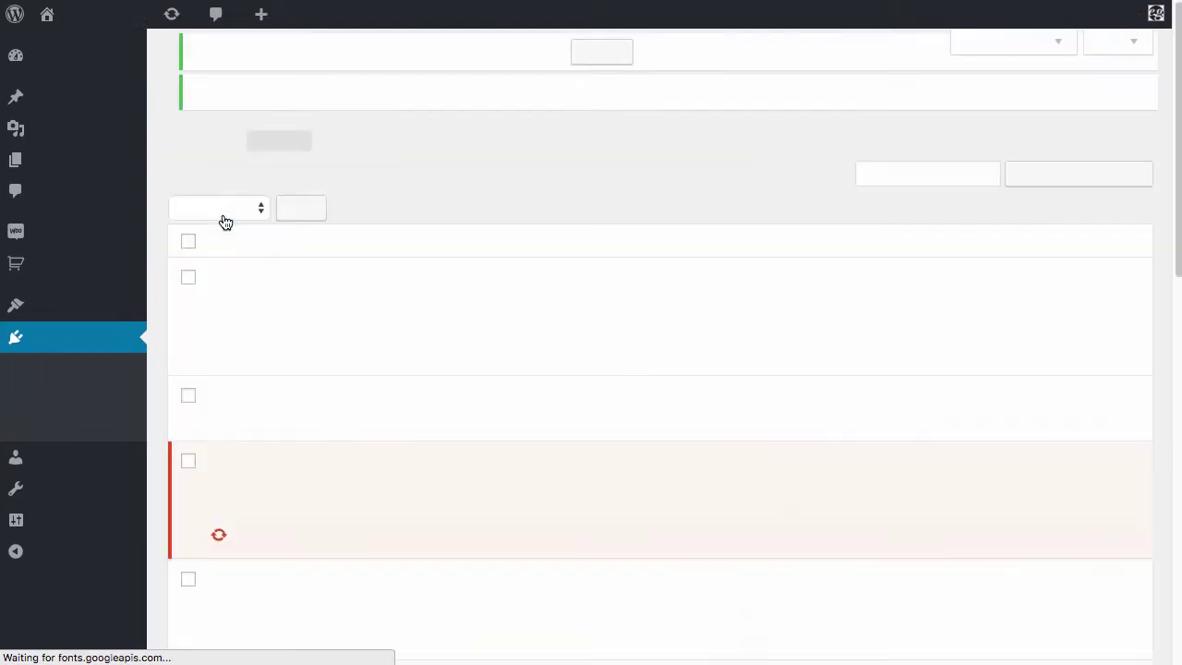
- Find MinQueue in the installed plugins list and open its plugin settings page
{"action": "scroll", "coordinate": [385, 349], "scroll_direction": "down", "scroll_amount": 2}
{"action": "scroll", "coordinate": [386, 348], "scroll_direction": "down", "scroll_amount": 4}
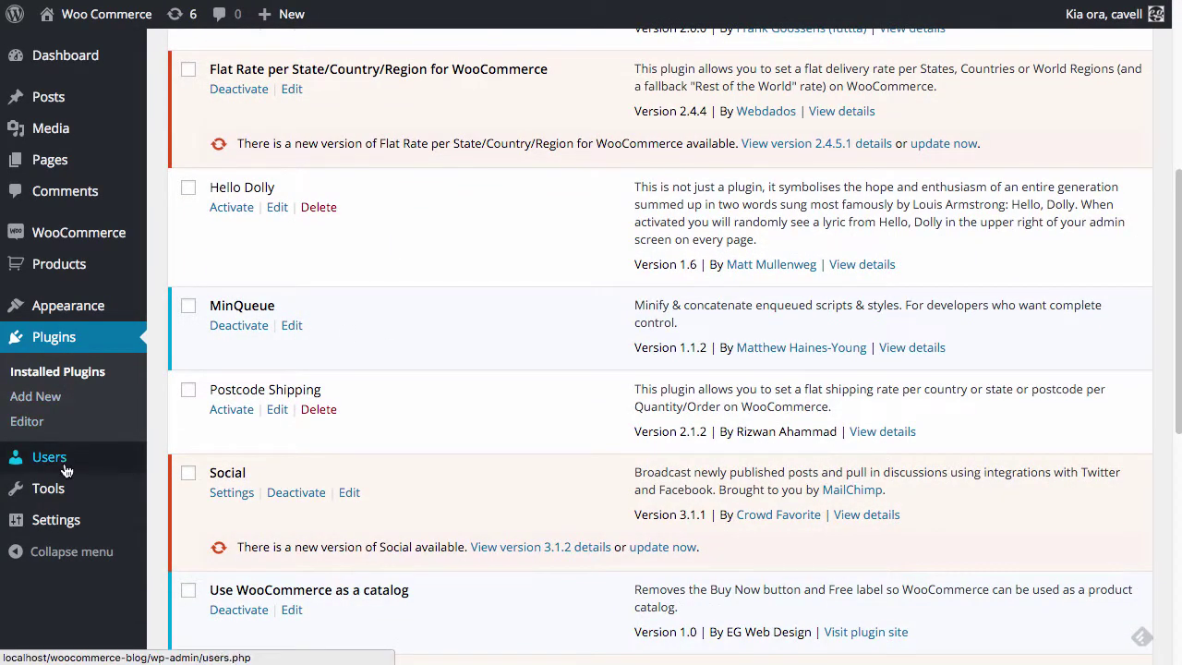
{"action": "mouse_move", "coordinate": [65, 496]}
{"action": "mouse_move", "coordinate": [76, 525]}
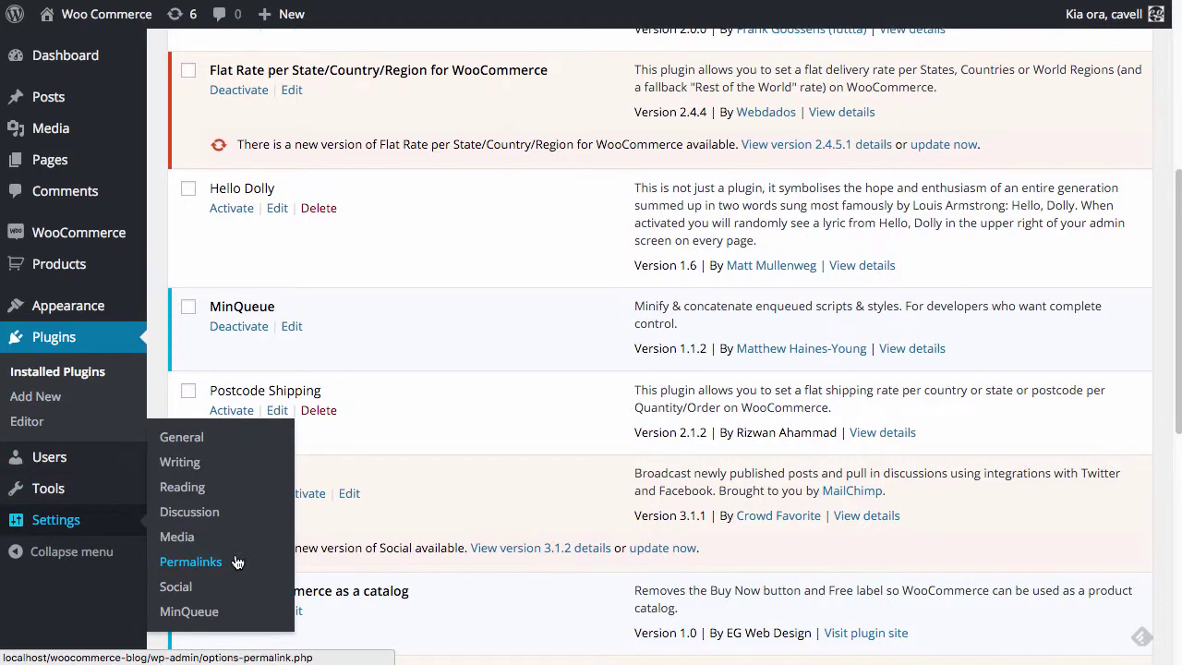
{"action": "left_click", "coordinate": [225, 616]}
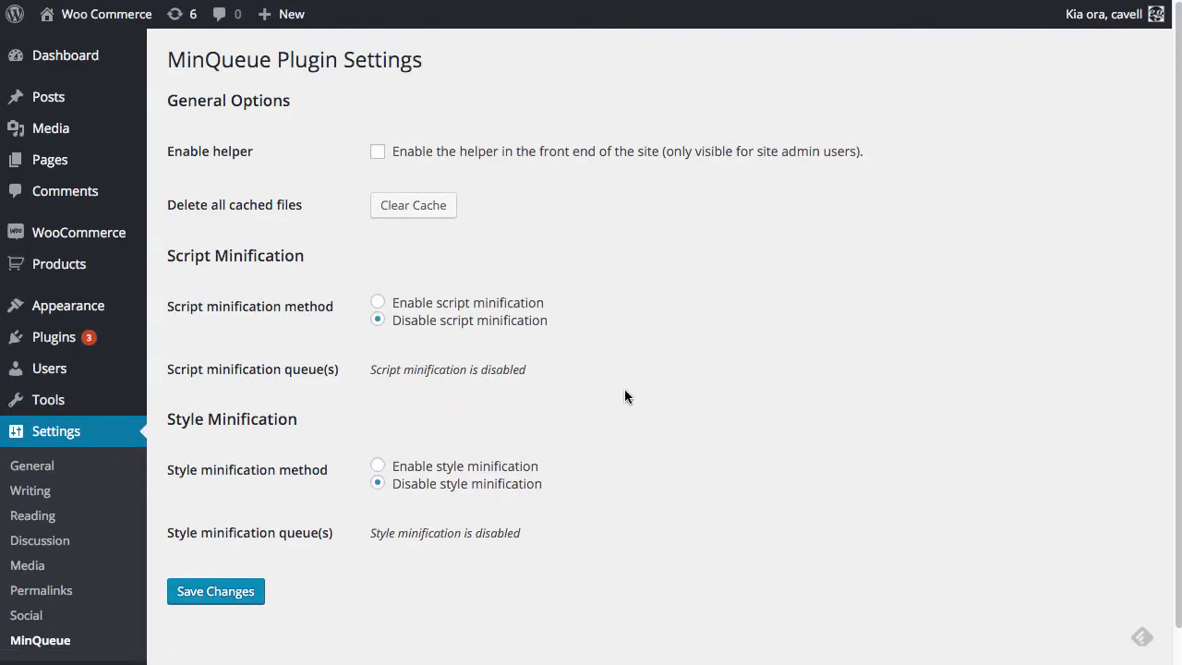
- Enable script minification in the MinQueue settings and place the cursor in the script minification queue
{"action": "scroll", "coordinate": [625, 397], "scroll_direction": "down", "scroll_amount": 1}
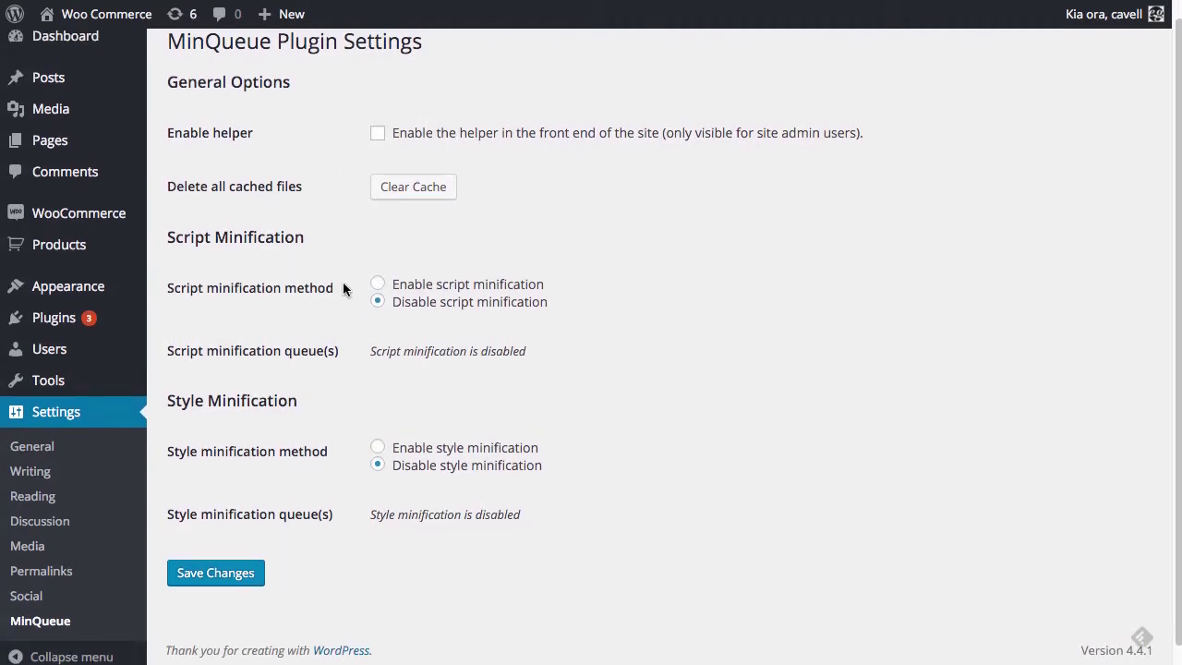
{"action": "scroll", "coordinate": [343, 284], "scroll_direction": "down", "scroll_amount": 1}
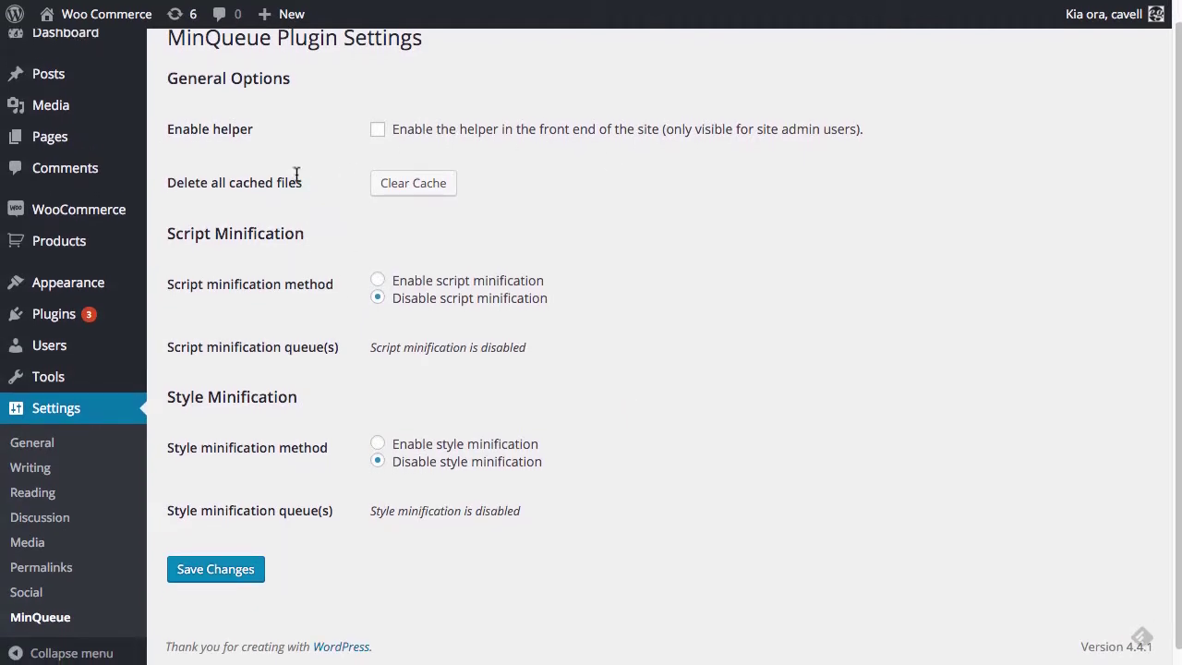
{"action": "left_click", "coordinate": [379, 281]}
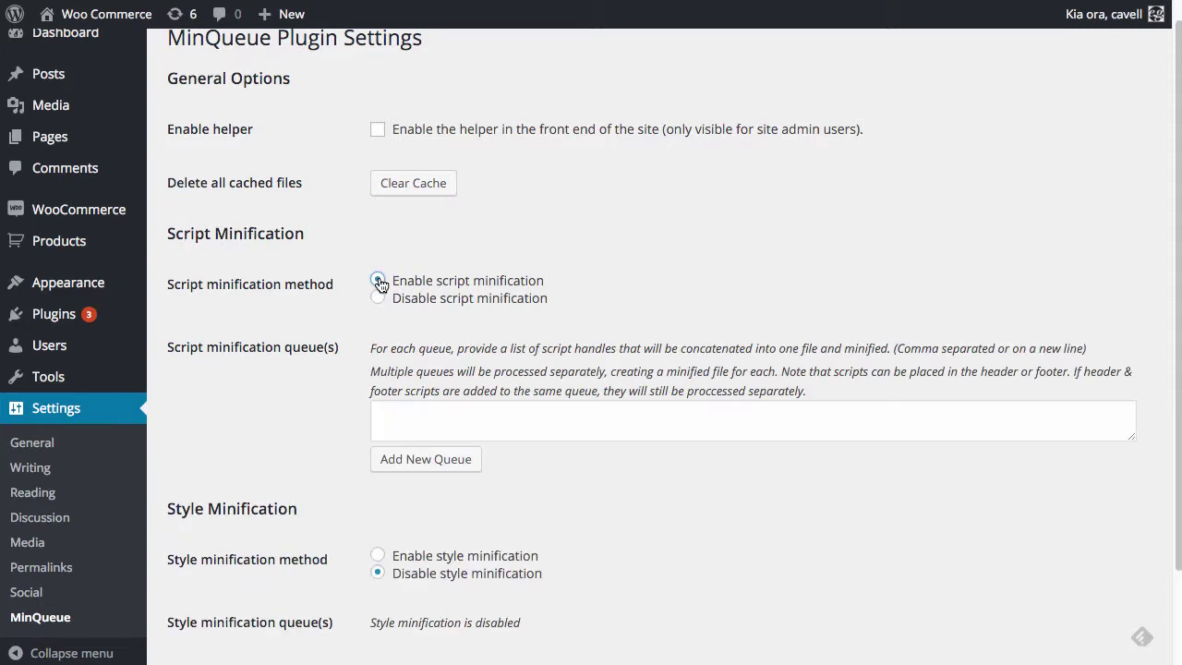
{"action": "left_click", "coordinate": [430, 410]}
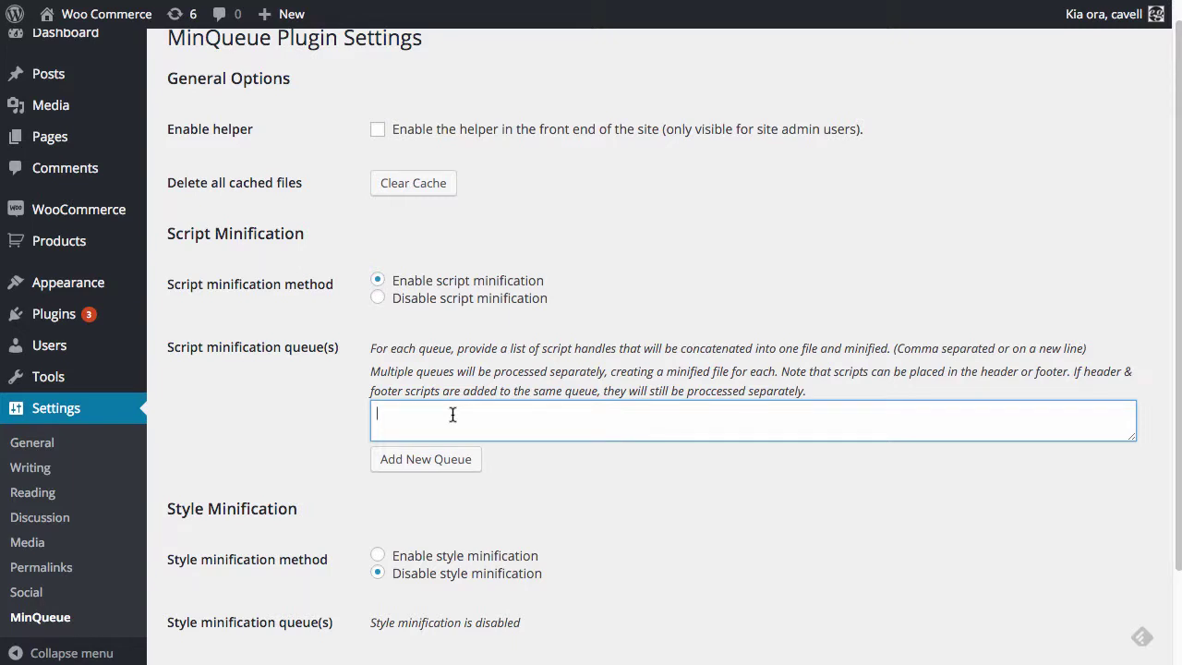
- Enable style minification in the MinQueue settings and look over both minification sections
{"action": "scroll", "coordinate": [452, 415], "scroll_direction": "down", "scroll_amount": 1}
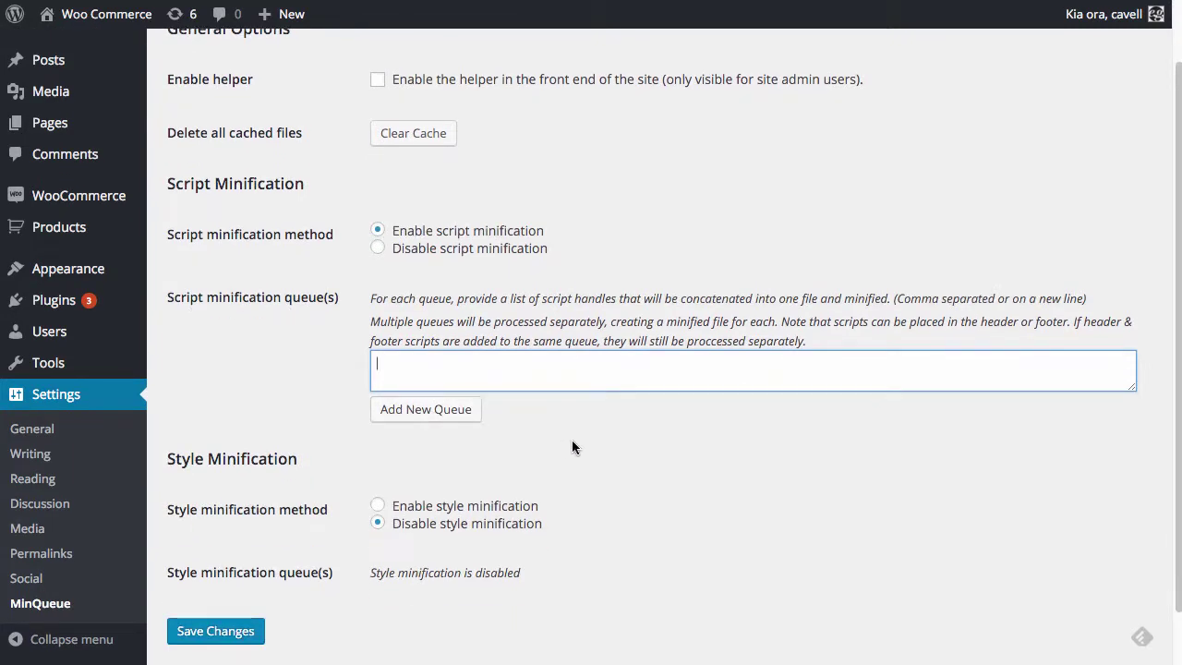
{"action": "scroll", "coordinate": [572, 447], "scroll_direction": "down", "scroll_amount": 1}
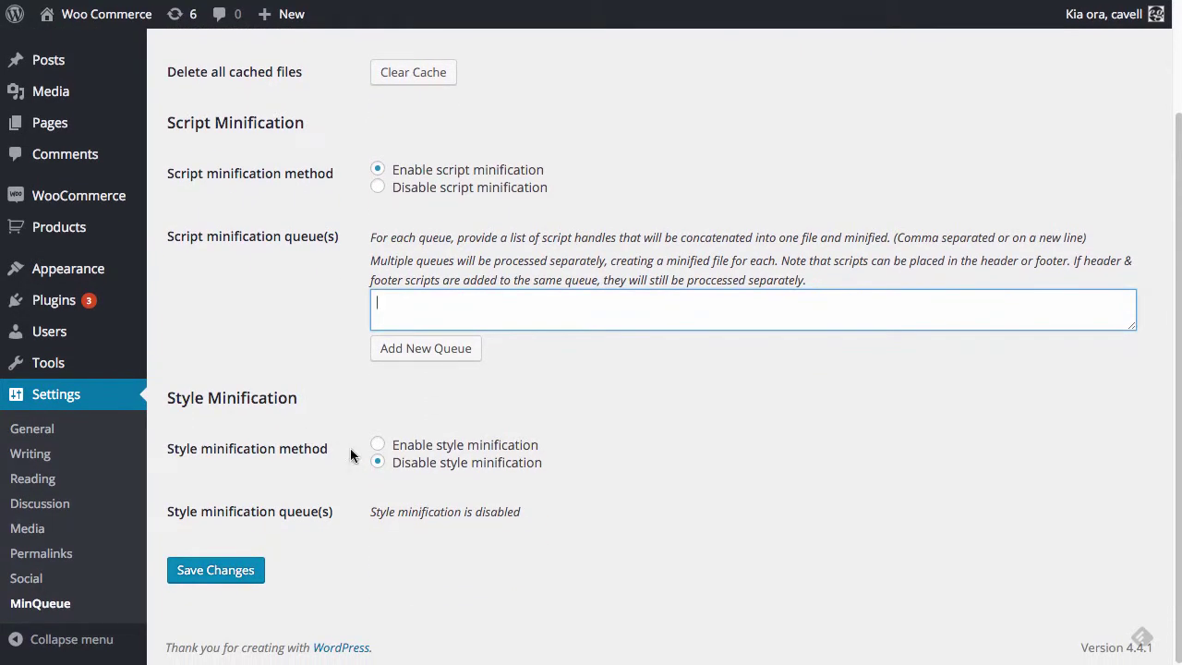
{"action": "left_click_drag", "start_coordinate": [178, 400], "coordinate": [290, 398]}
{"action": "left_click", "coordinate": [379, 447]}
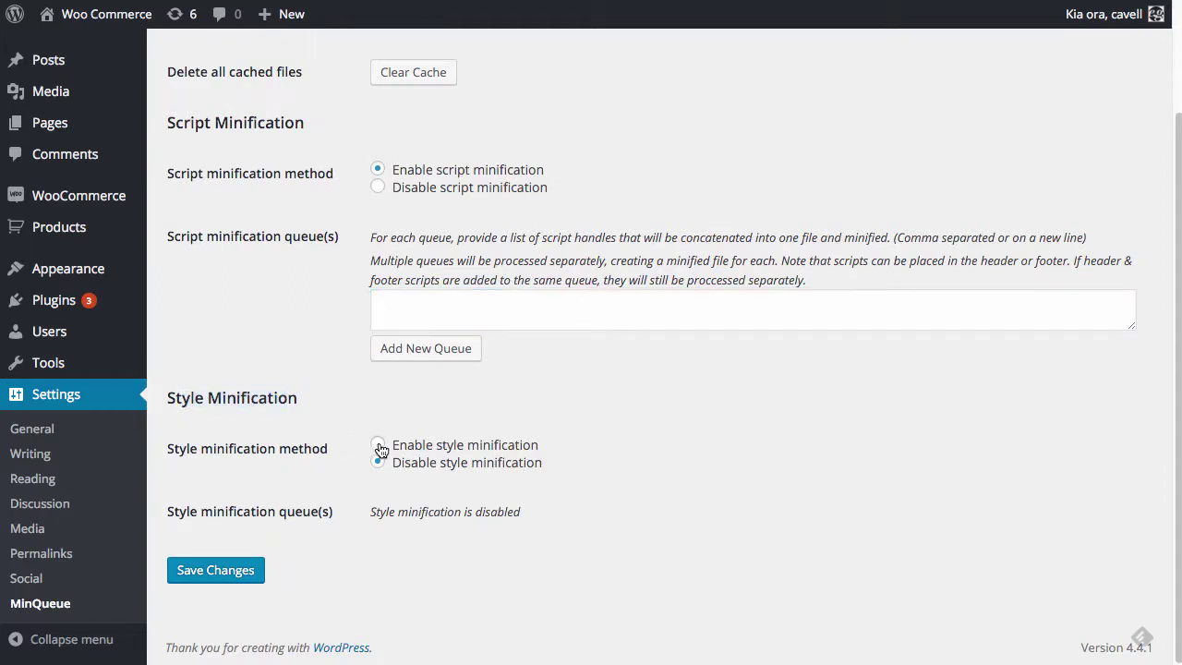
{"action": "scroll", "coordinate": [383, 449], "scroll_direction": "down", "scroll_amount": 2}
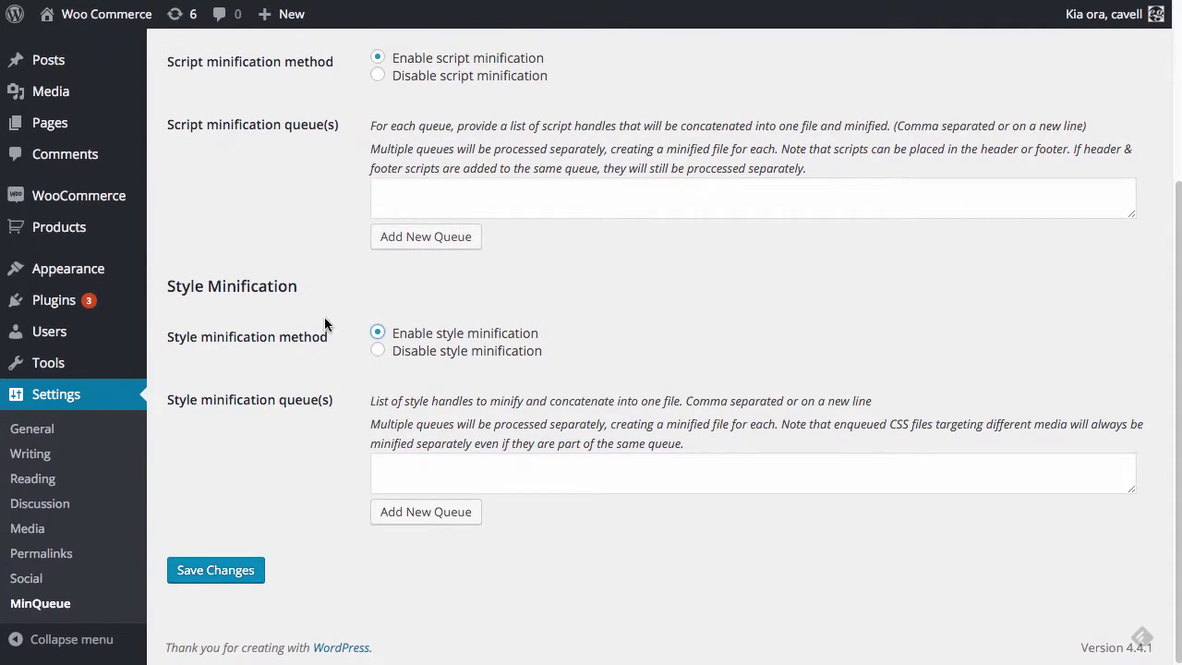
{"action": "scroll", "coordinate": [447, 288], "scroll_direction": "up", "scroll_amount": 3}
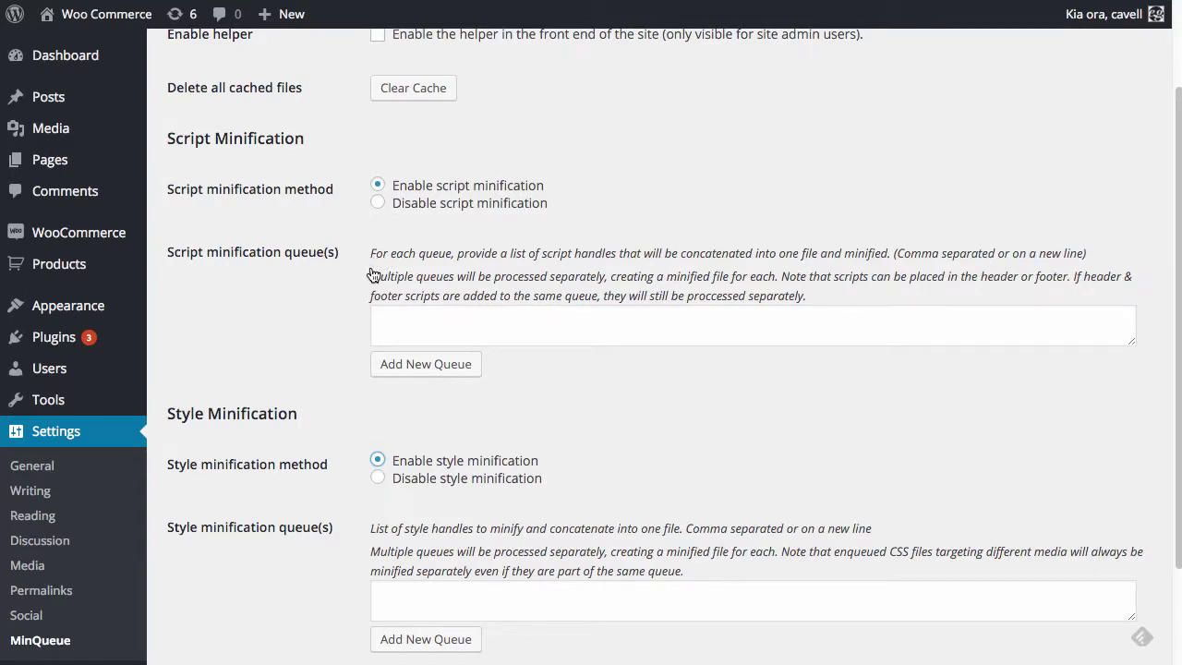
{"action": "scroll", "coordinate": [332, 314], "scroll_direction": "up", "scroll_amount": 3}
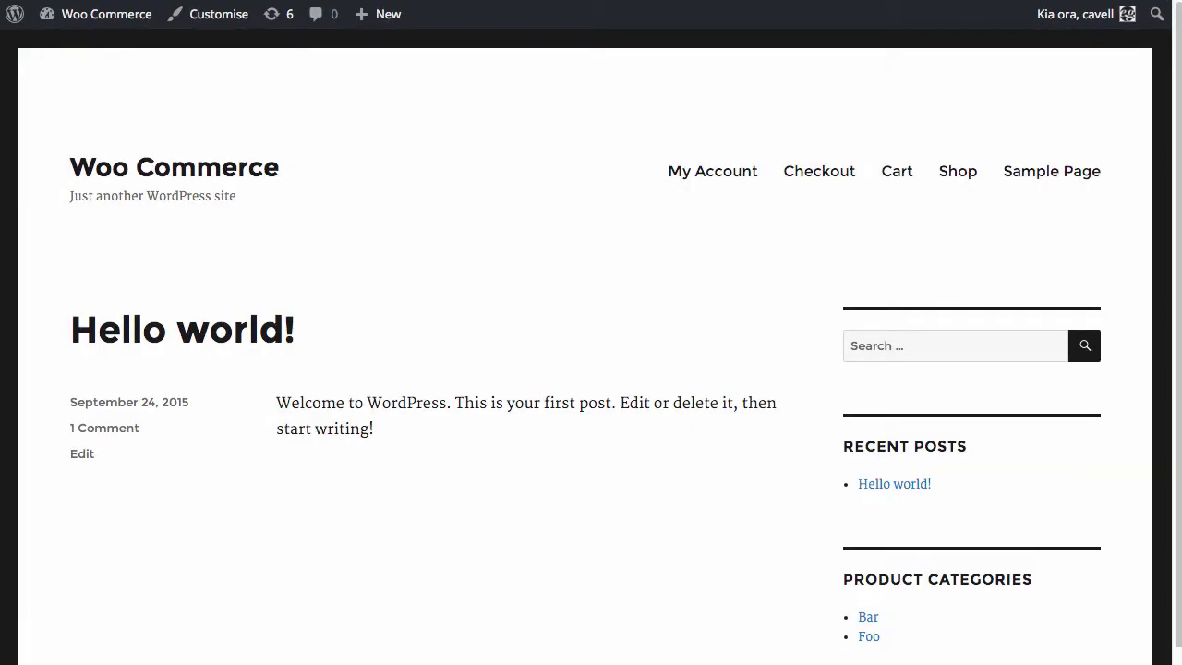
- View the site's front page and examine the script tags in its body with the browser's developer tools
{"action": "scroll", "coordinate": [431, 207], "scroll_direction": "down", "scroll_amount": 3}
{"action": "scroll", "coordinate": [431, 207], "scroll_direction": "down", "scroll_amount": 2}
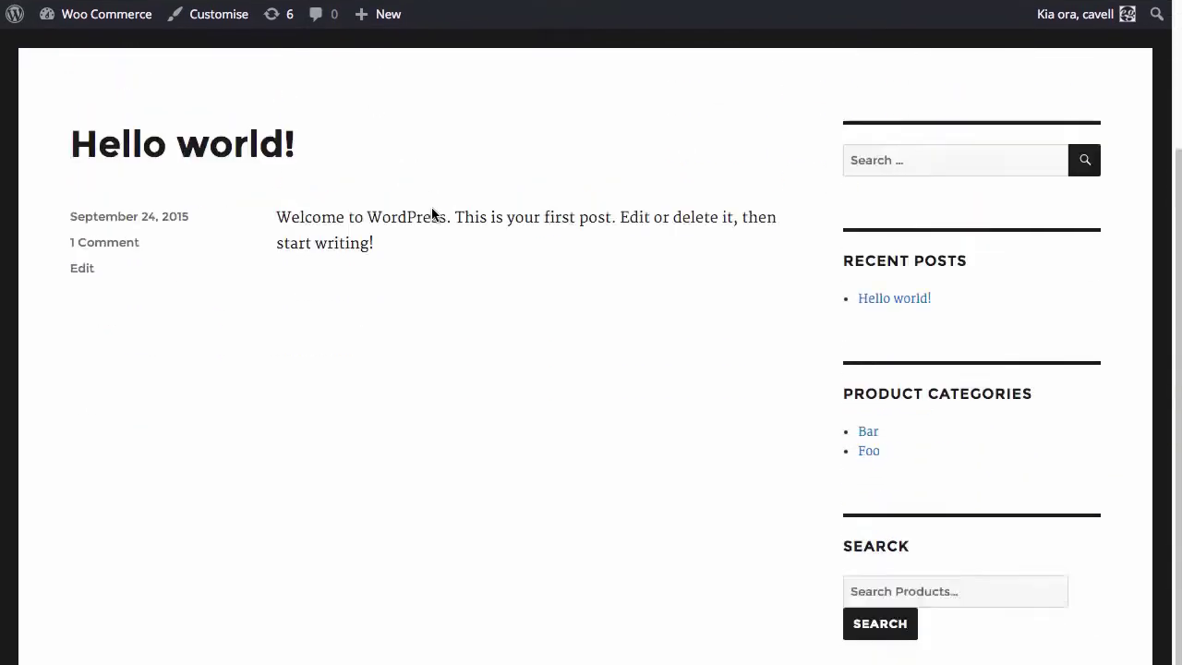
{"action": "scroll", "coordinate": [431, 207], "scroll_direction": "up", "scroll_amount": 2}
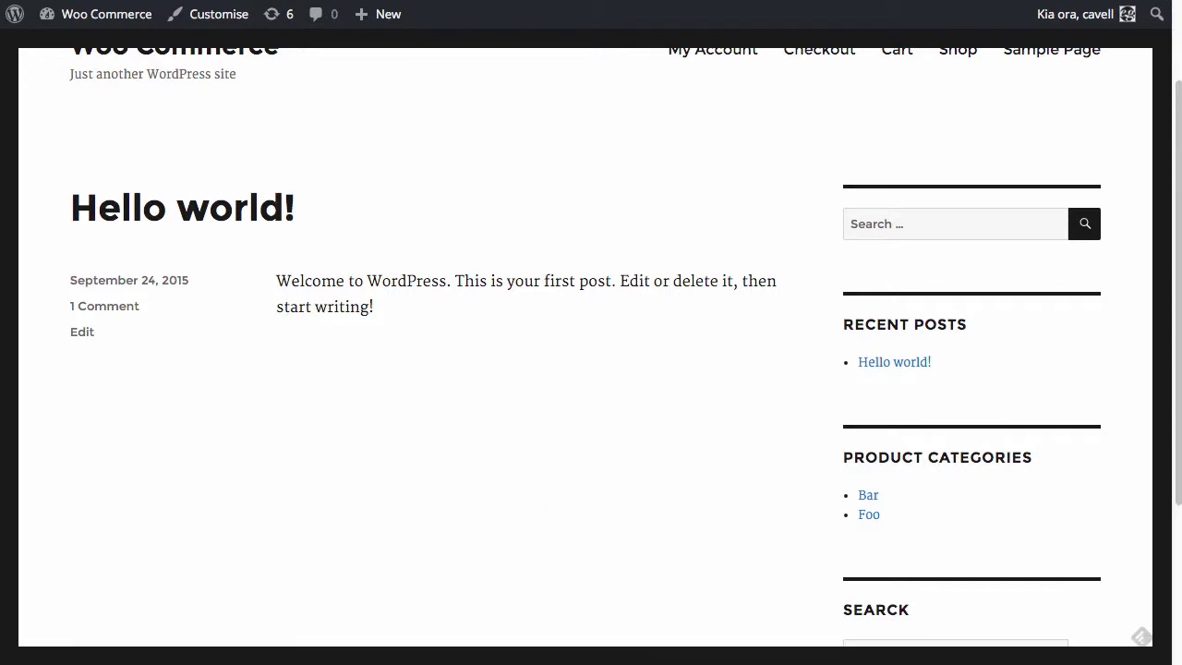
{"action": "key", "text": "ctrl+shift+i"}
{"action": "left_click_drag", "start_coordinate": [600, 549], "coordinate": [600, 459]}
{"action": "scroll", "coordinate": [625, 573], "scroll_direction": "down", "scroll_amount": 3}
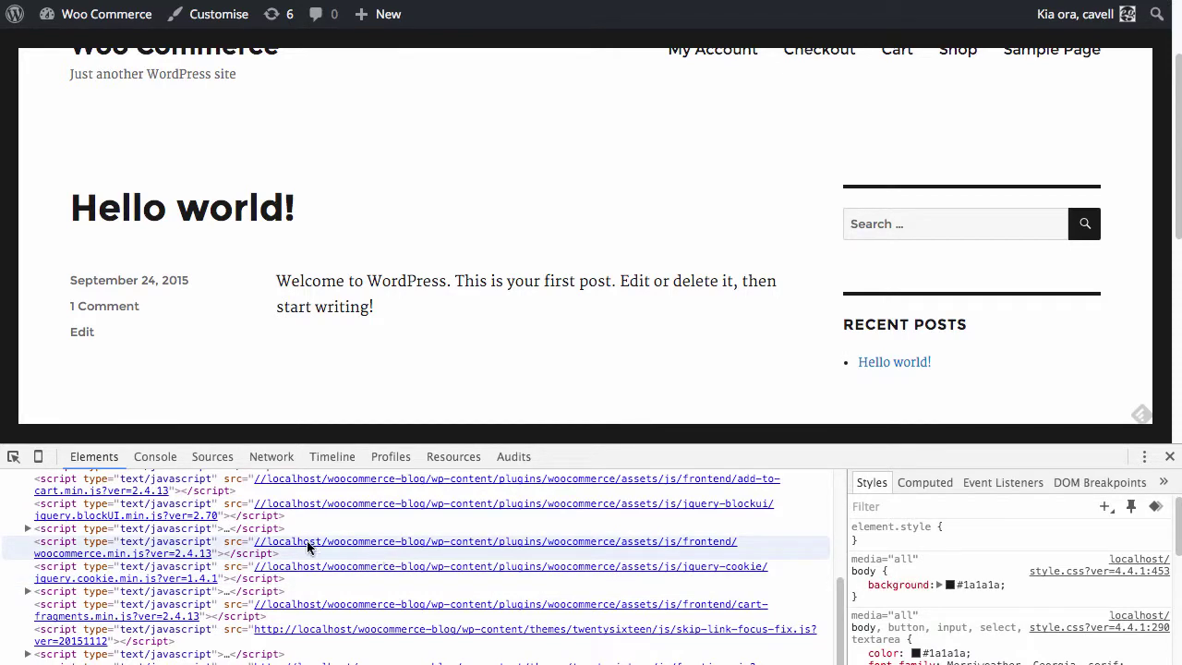
{"action": "scroll", "coordinate": [160, 522], "scroll_direction": "up", "scroll_amount": 1}
{"action": "scroll", "coordinate": [159, 523], "scroll_direction": "up", "scroll_amount": 1}
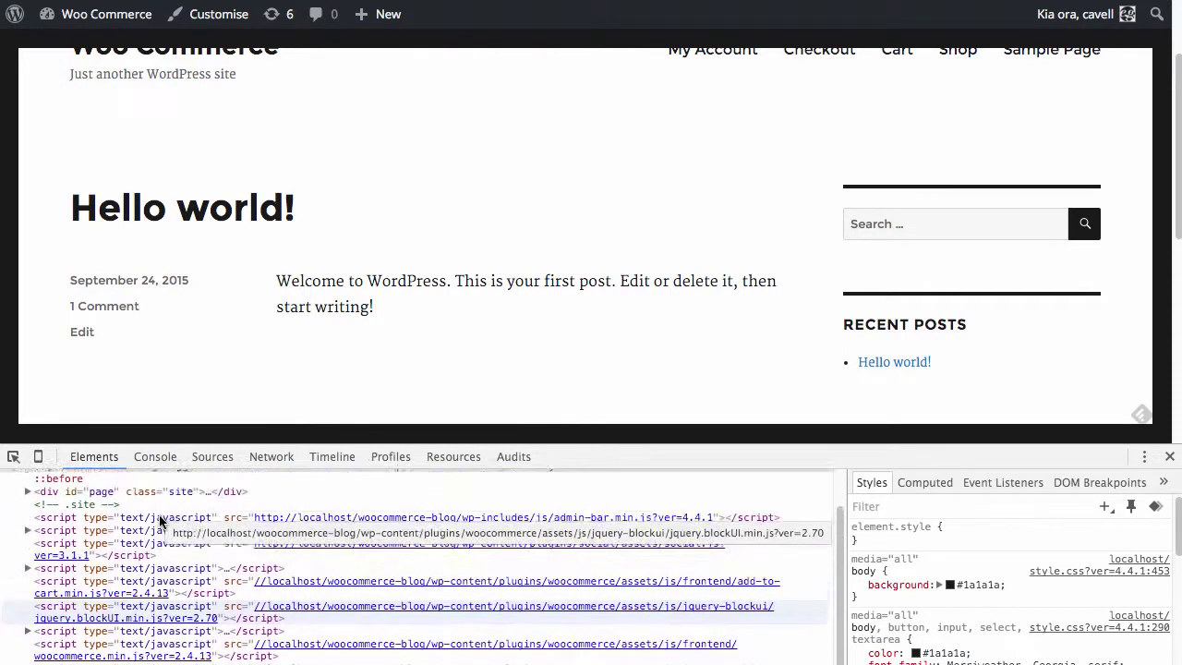
{"action": "scroll", "coordinate": [162, 526], "scroll_direction": "down", "scroll_amount": 2}
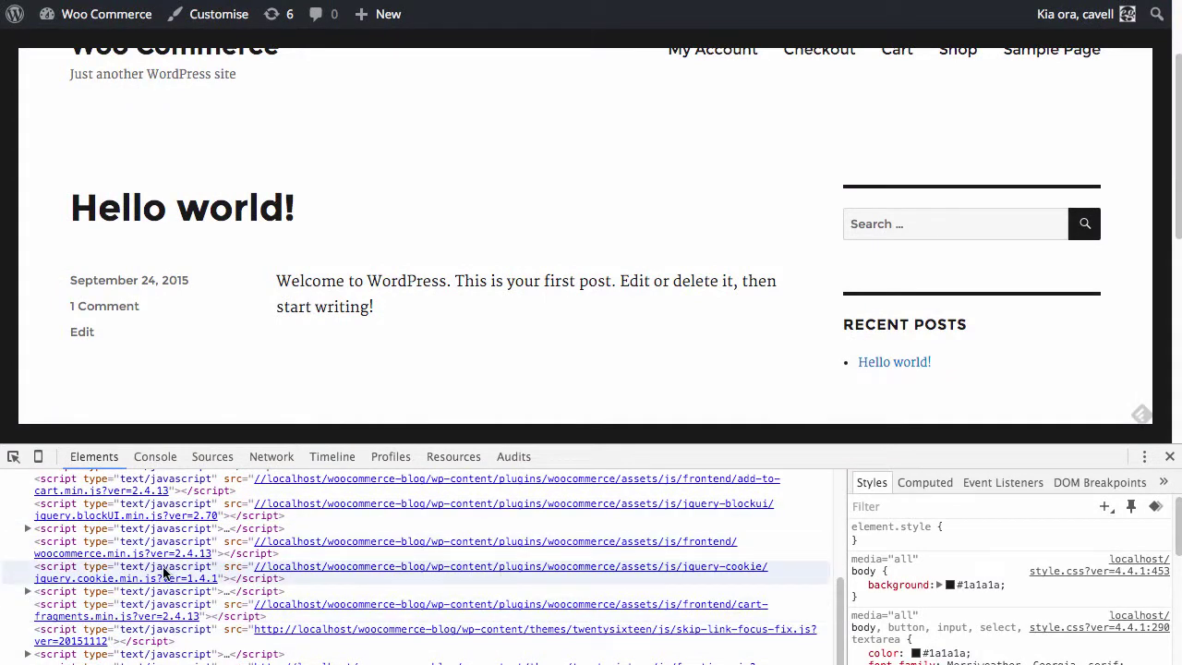
{"action": "scroll", "coordinate": [585, 575], "scroll_direction": "up", "scroll_amount": 2}
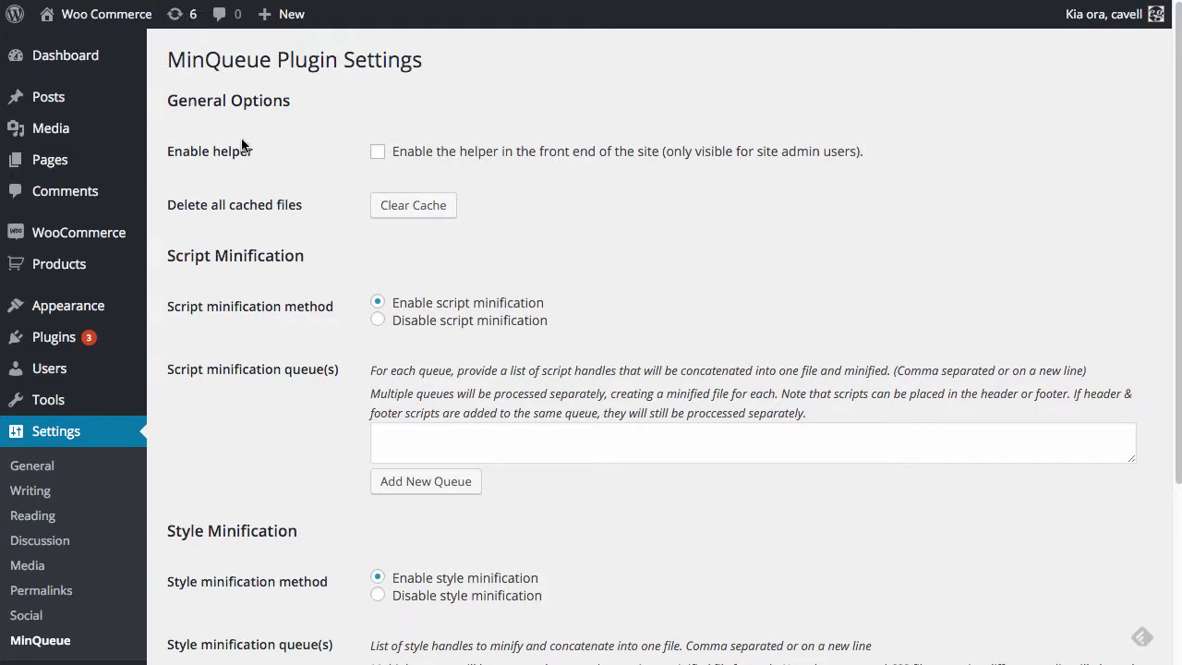
- Enable the MinQueue helper in the front end of the site, save the settings, and reload the front page
{"action": "left_click_drag", "start_coordinate": [169, 151], "coordinate": [273, 153]}
{"action": "left_click", "coordinate": [303, 159]}
{"action": "left_click", "coordinate": [379, 155]}
{"action": "scroll", "coordinate": [573, 296], "scroll_direction": "down", "scroll_amount": 5}
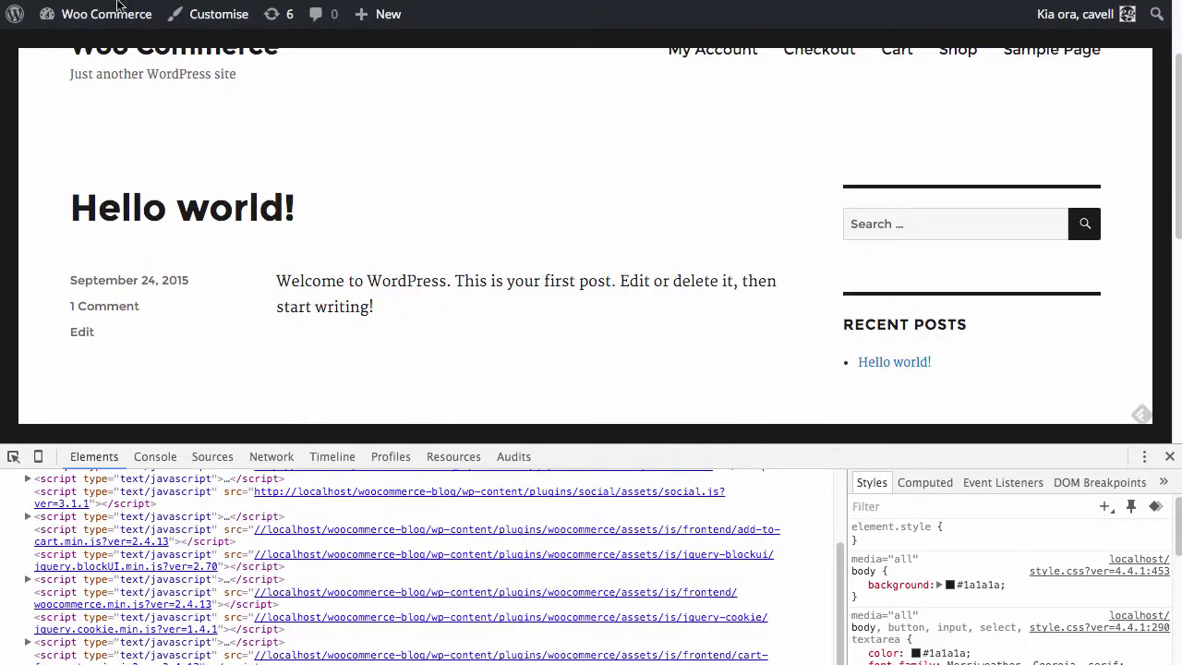
{"action": "key", "text": "super+r"}
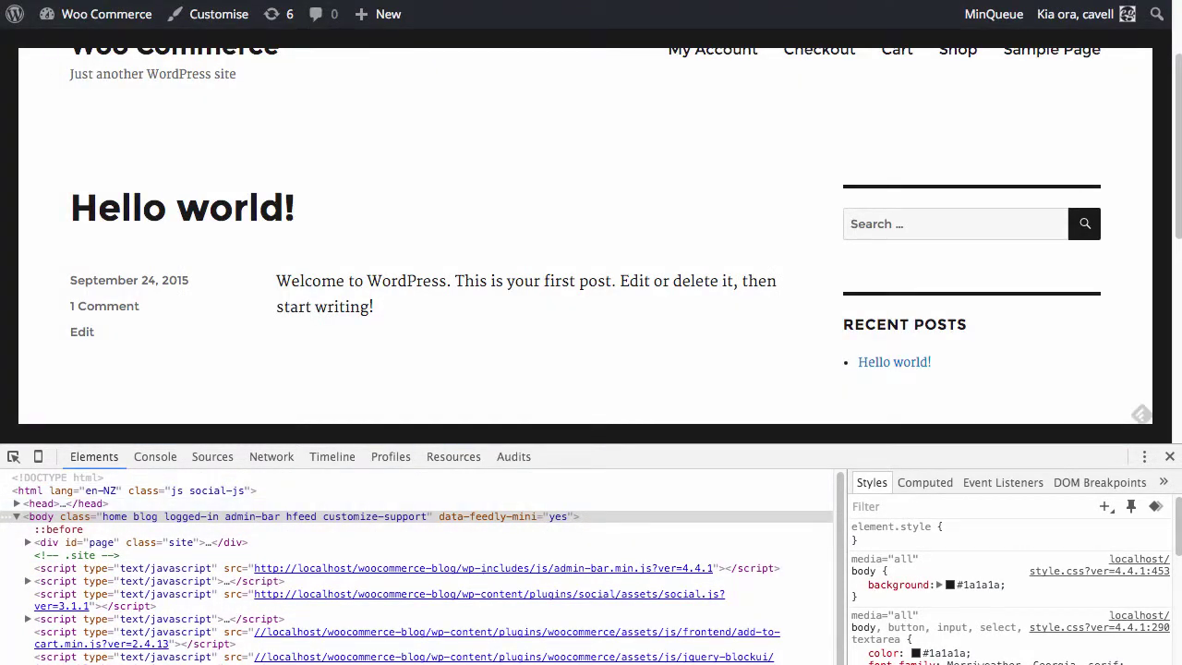
{"action": "left_click", "coordinate": [202, 0]}
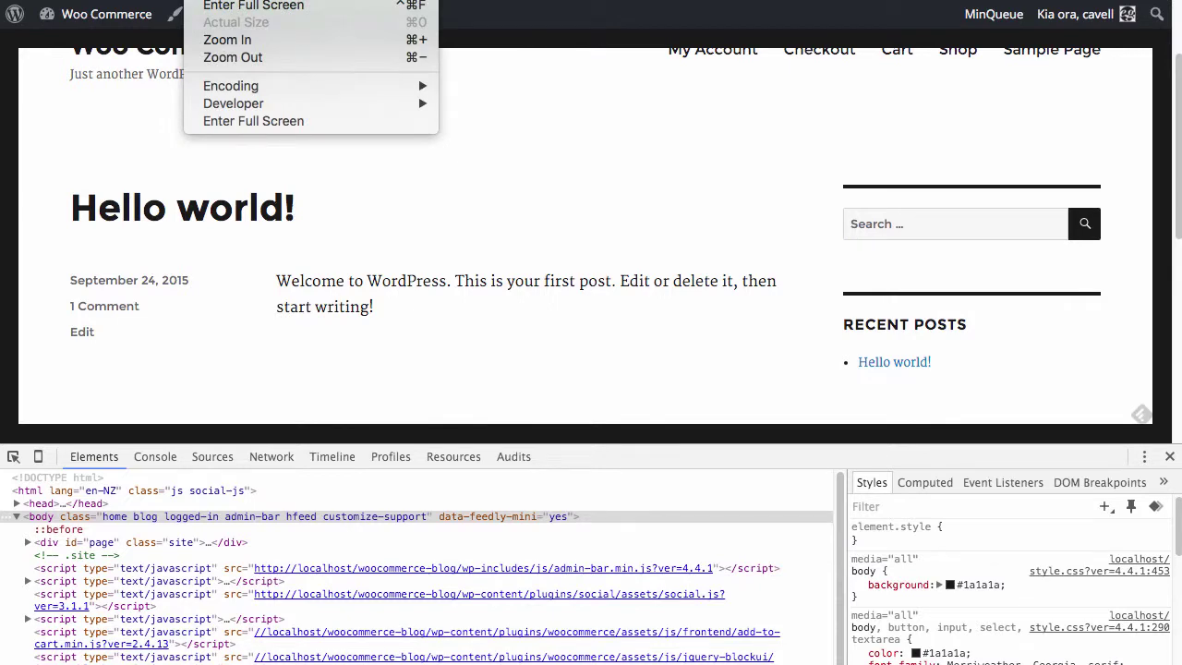
{"action": "mouse_move", "coordinate": [222, 104]}
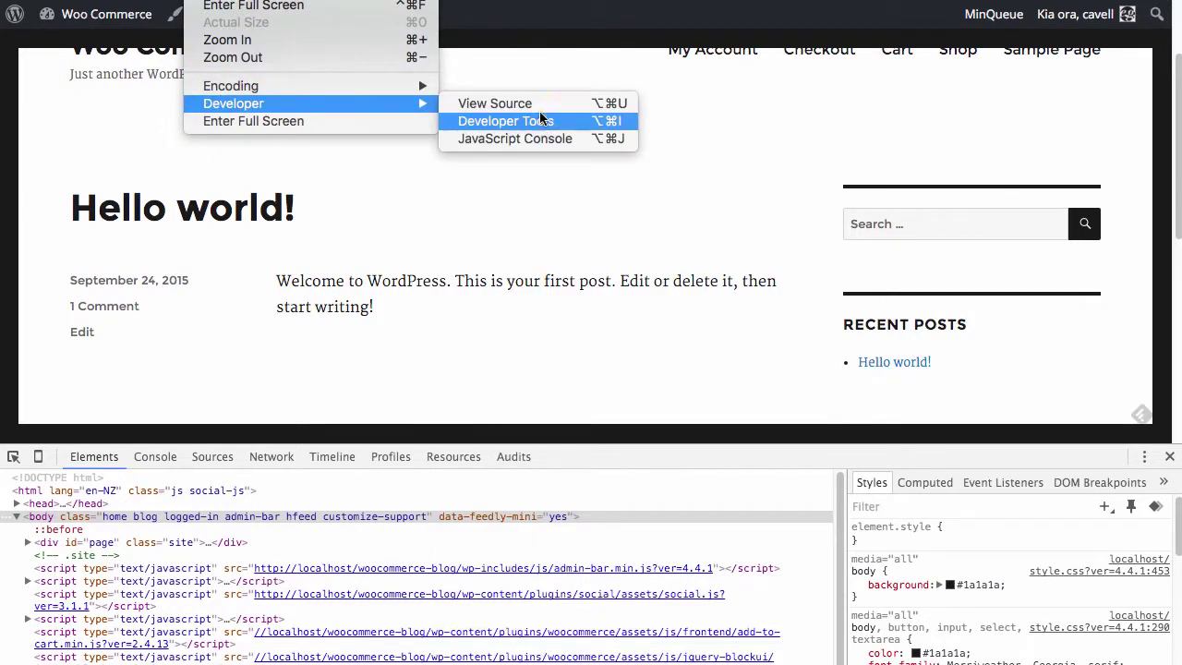
{"action": "left_click", "coordinate": [680, 466]}
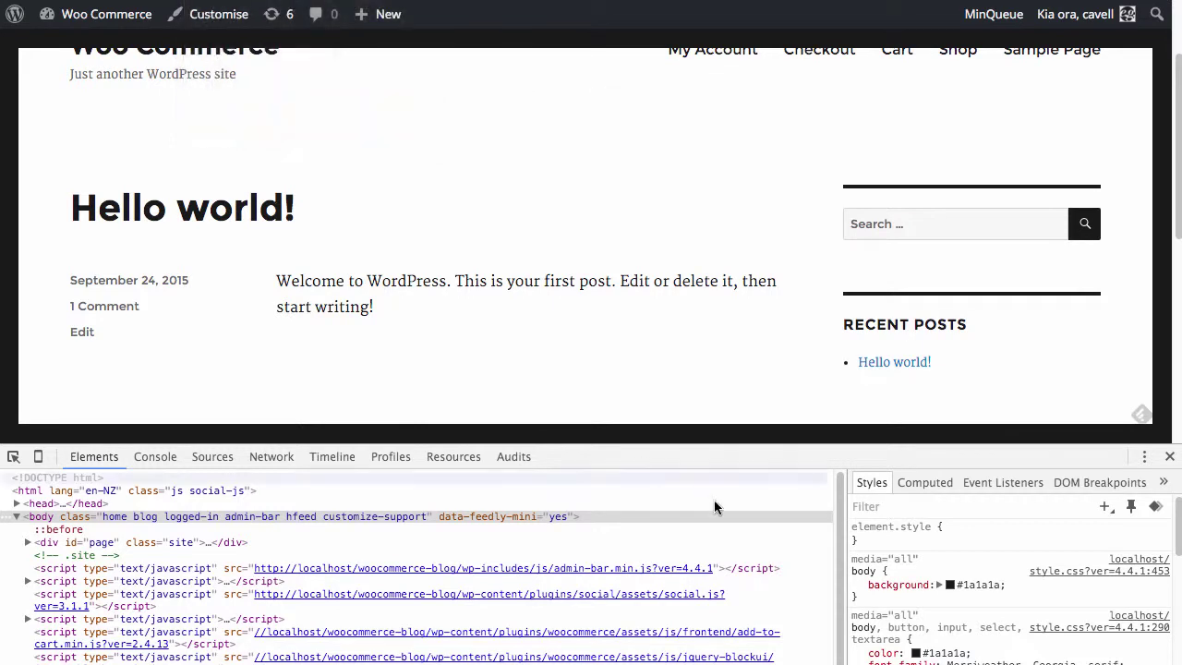
- Enlarge the developer tools, select the minqueue-helper div in the page body, and disable its display: none style
{"action": "scroll", "coordinate": [670, 554], "scroll_direction": "down", "scroll_amount": 4}
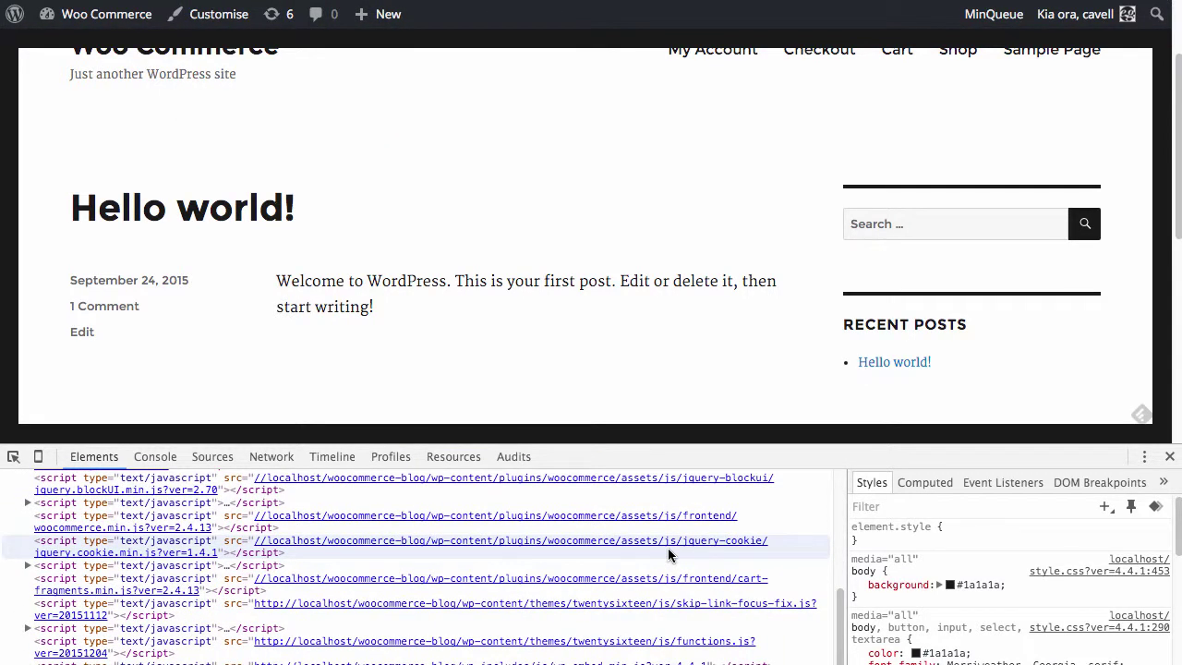
{"action": "left_click_drag", "start_coordinate": [625, 444], "coordinate": [626, 183]}
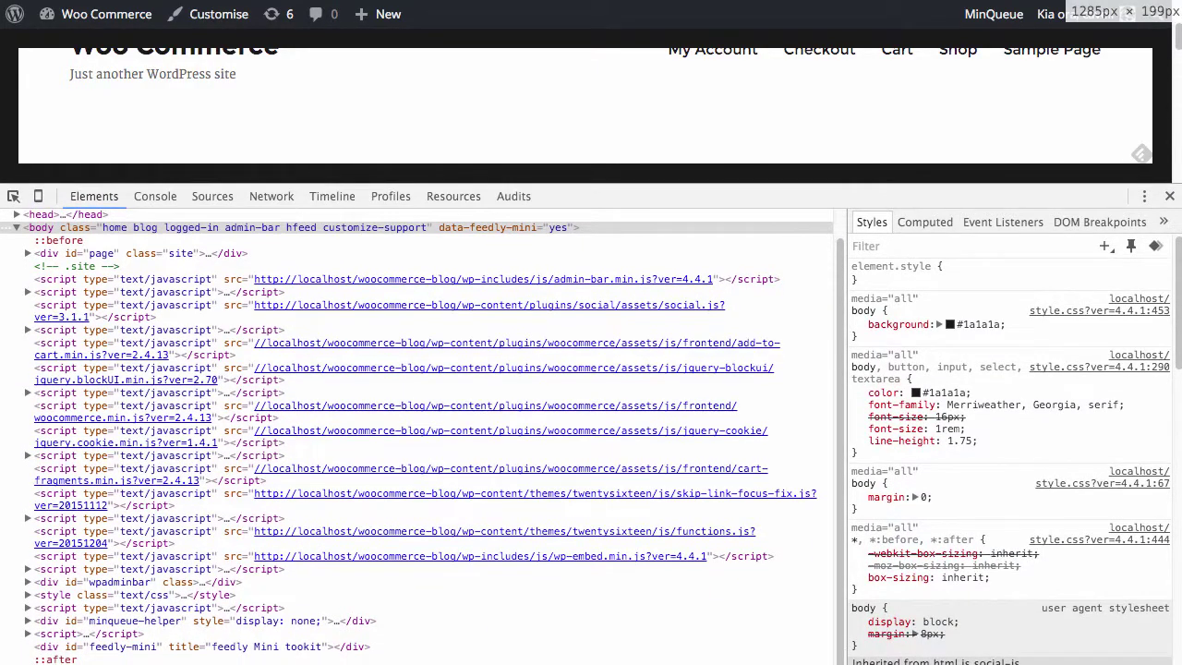
{"action": "left_click", "coordinate": [72, 625]}
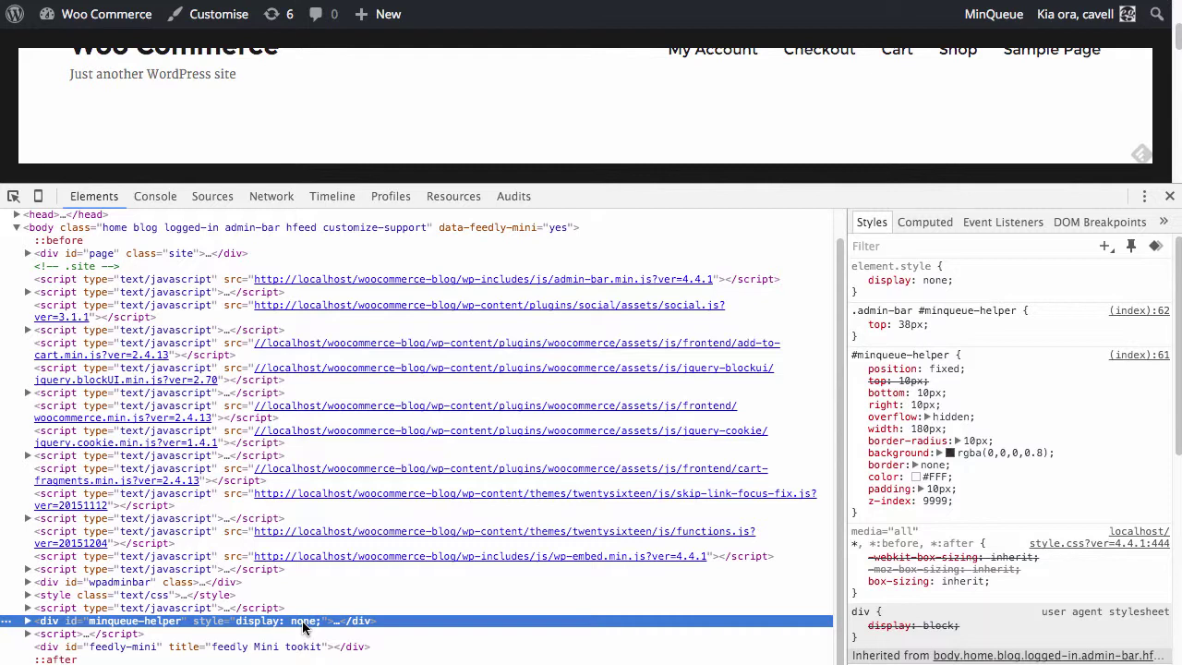
{"action": "left_click", "coordinate": [860, 281]}
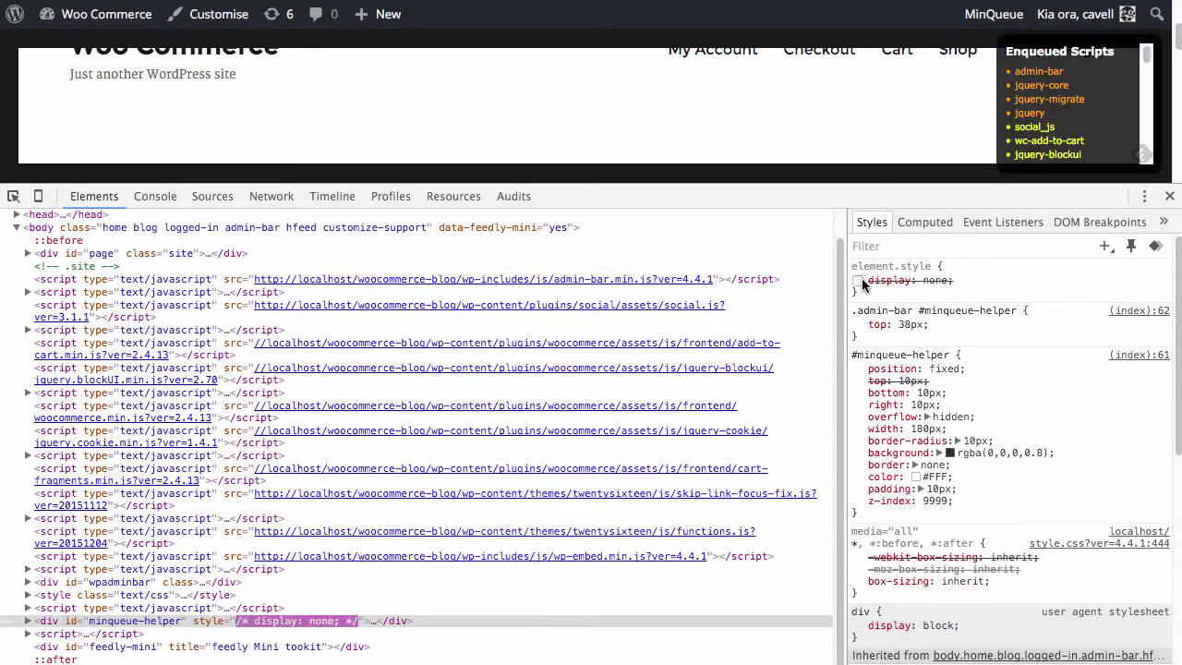
- Enlarge the page view and examine the helper's enqueued scripts, enqueued styles, colour key and the woocommerce script's dependencies
{"action": "left_click_drag", "start_coordinate": [761, 185], "coordinate": [772, 641]}
{"action": "scroll", "coordinate": [1075, 339], "scroll_direction": "down", "scroll_amount": 5}
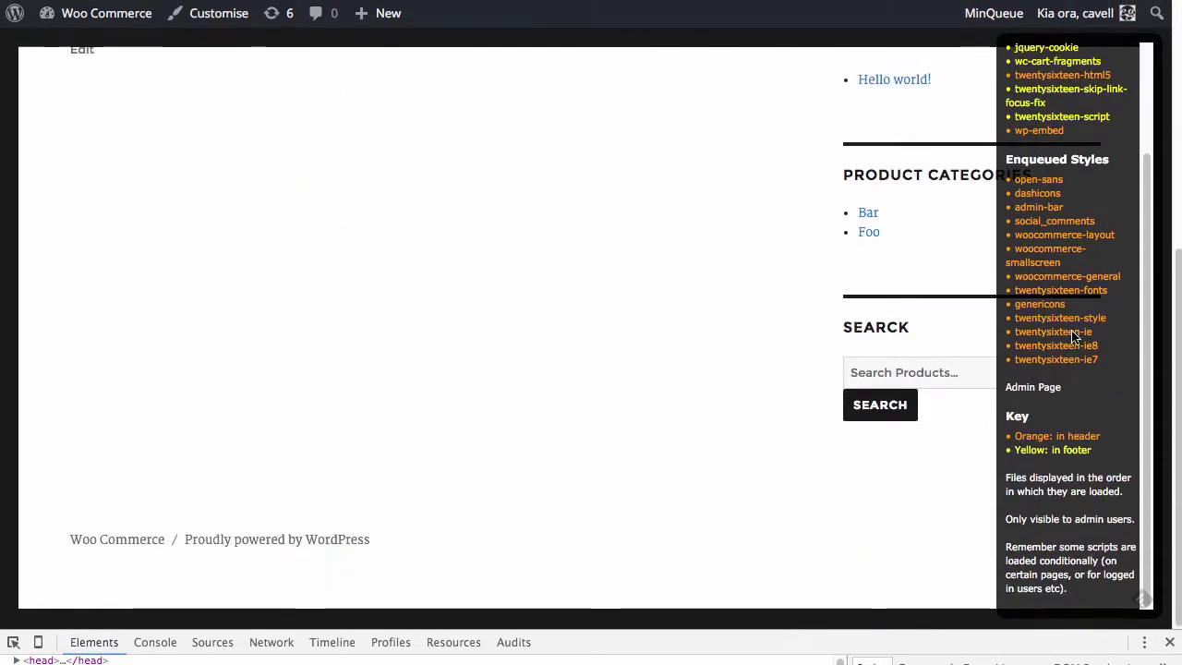
{"action": "scroll", "coordinate": [1040, 343], "scroll_direction": "up", "scroll_amount": 3}
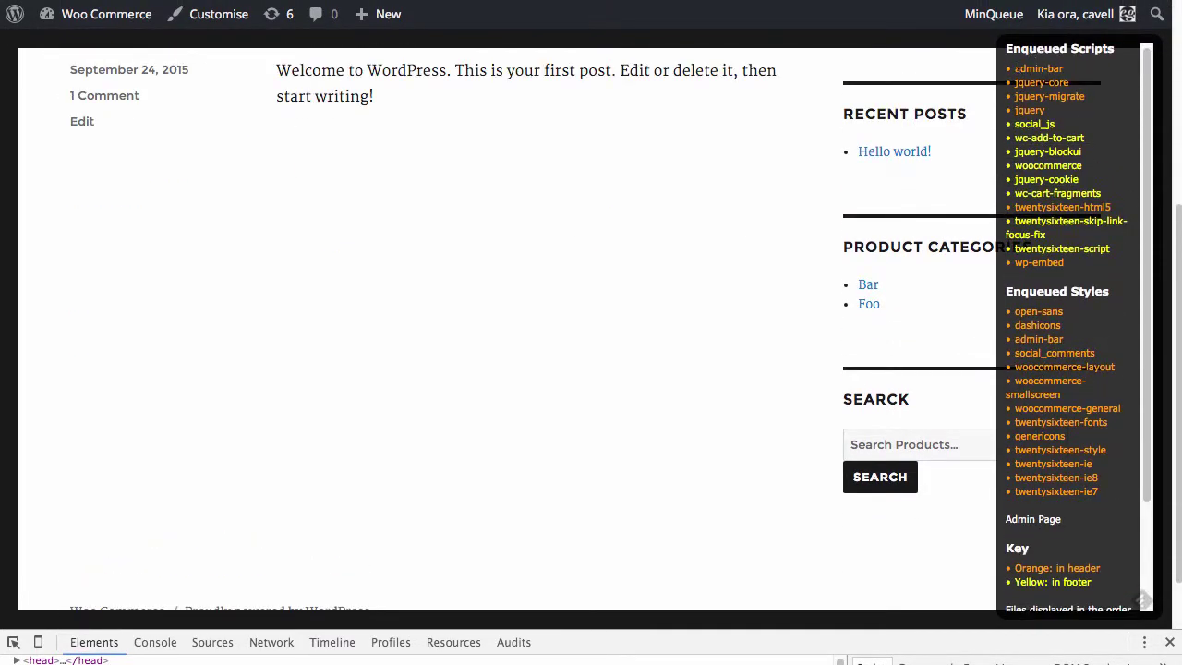
{"action": "scroll", "coordinate": [1023, 281], "scroll_direction": "down", "scroll_amount": 3}
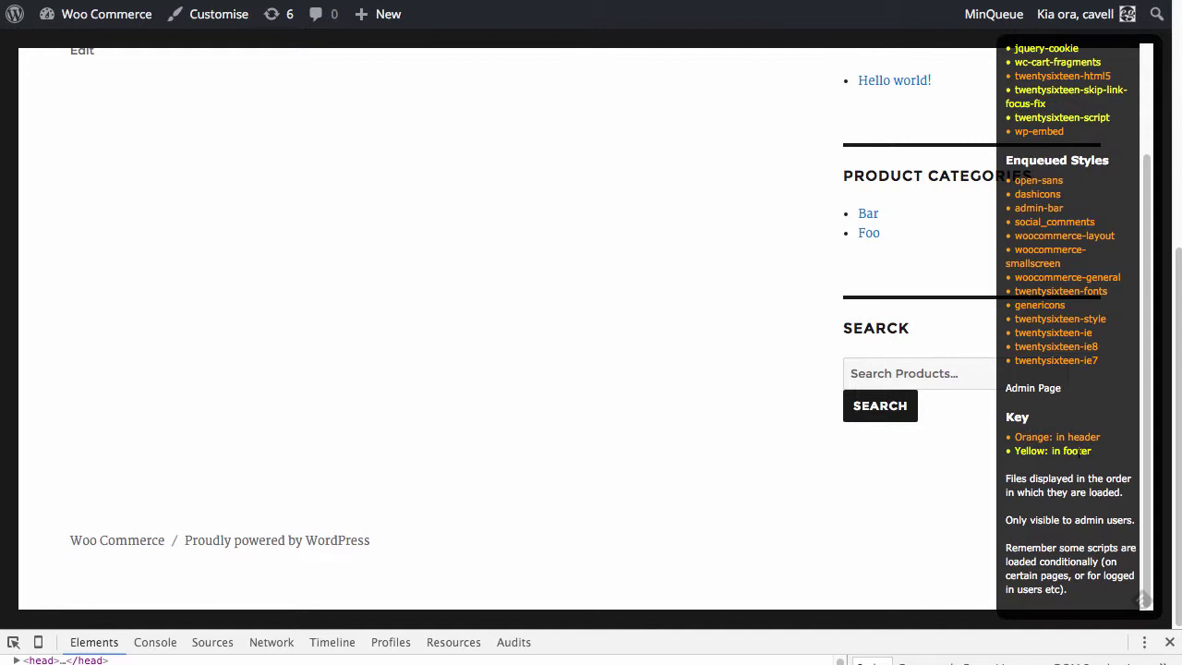
{"action": "scroll", "coordinate": [1071, 403], "scroll_direction": "up", "scroll_amount": 5}
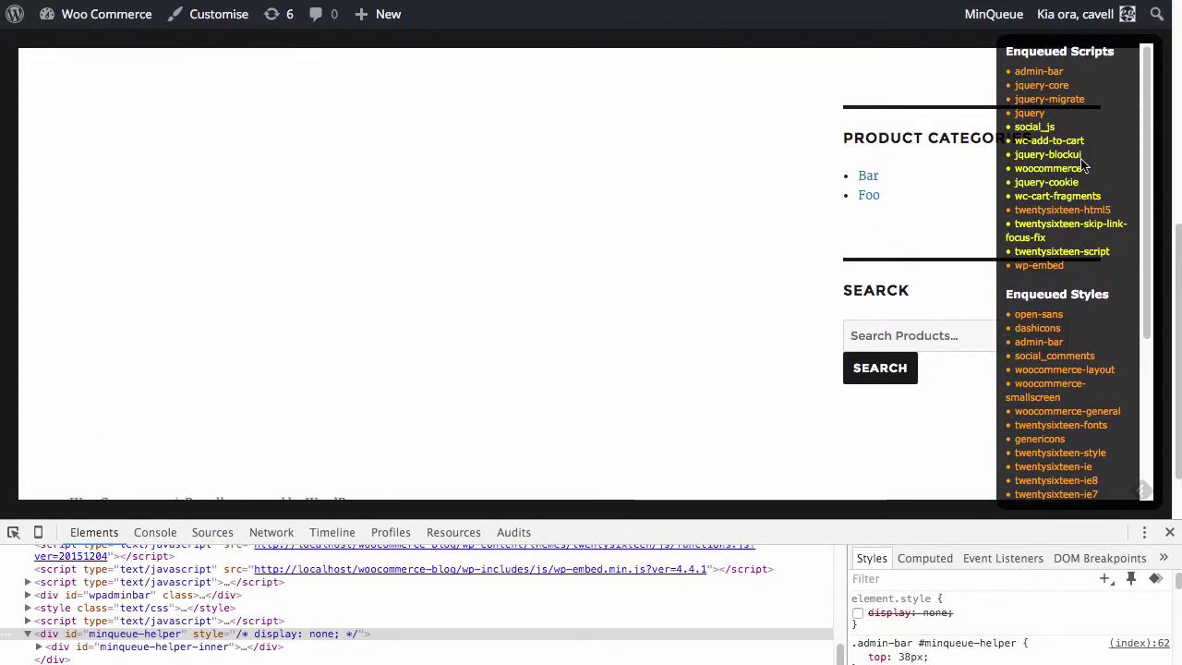
{"action": "mouse_move", "coordinate": [1076, 172]}
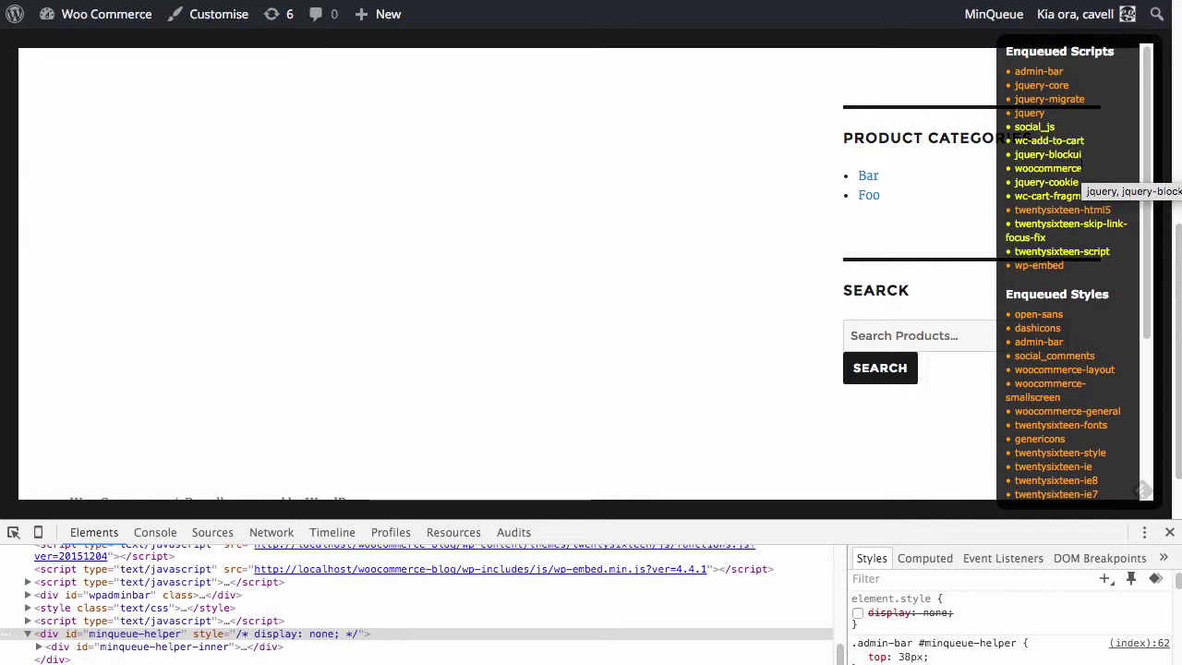
- Enable style minification in the MinQueue settings and copy the twentysixteen-ie7 handle from the helper into the style minification queue
{"action": "scroll", "coordinate": [1071, 185], "scroll_direction": "down", "scroll_amount": 2}
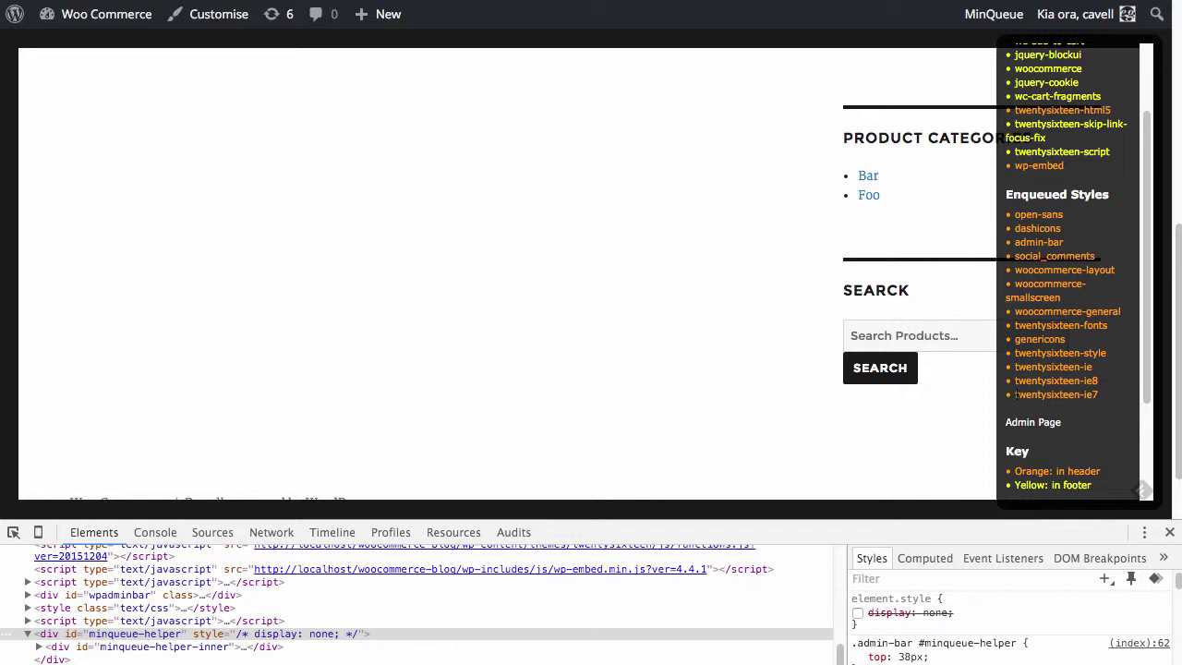
{"action": "left_click_drag", "start_coordinate": [1016, 395], "coordinate": [1119, 394]}
{"action": "key", "text": "ctrl+c"}
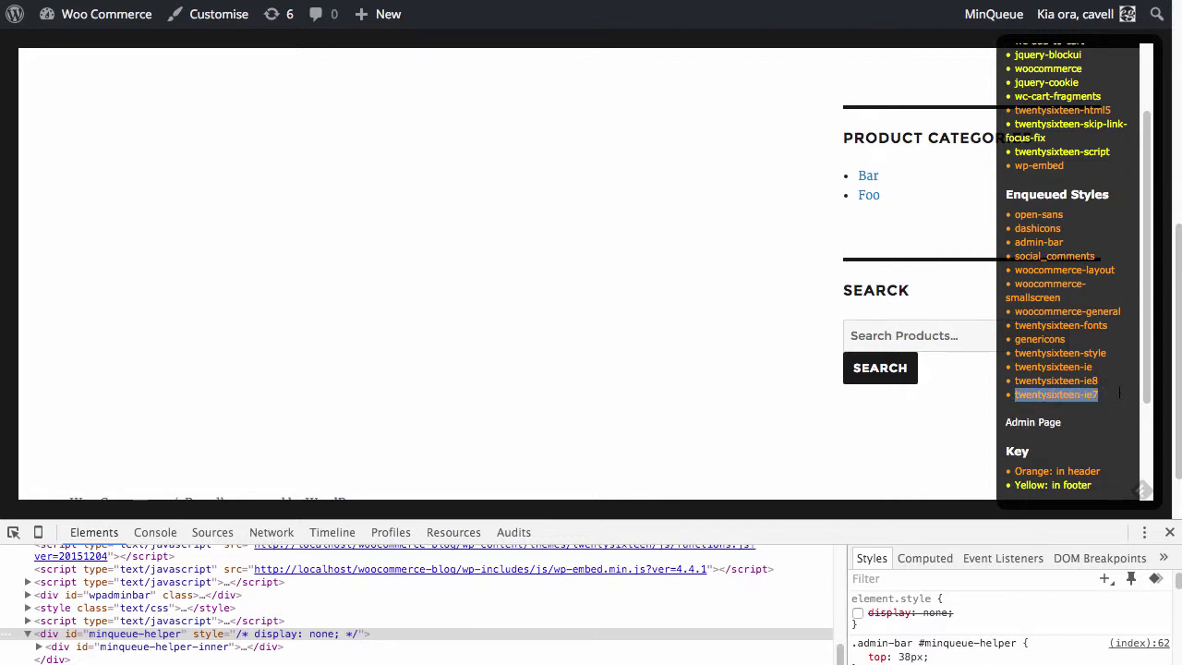
{"action": "scroll", "coordinate": [139, 19], "scroll_direction": "up", "scroll_amount": 1}
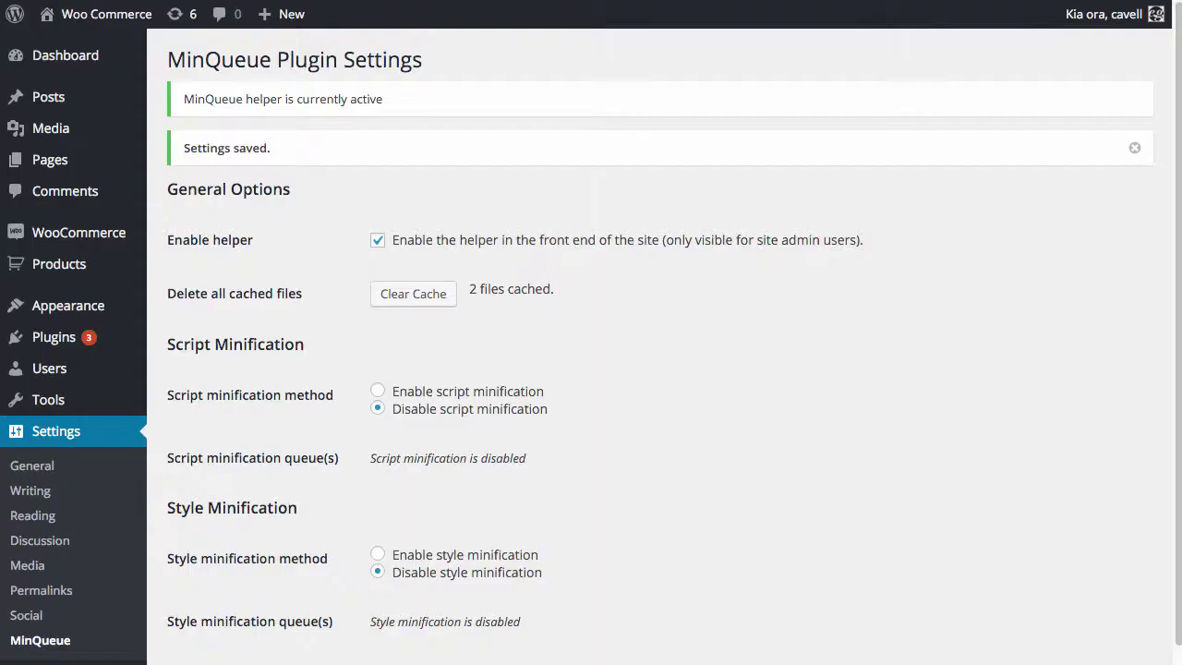
{"action": "scroll", "coordinate": [426, 459], "scroll_direction": "down", "scroll_amount": 2}
{"action": "left_click", "coordinate": [381, 487]}
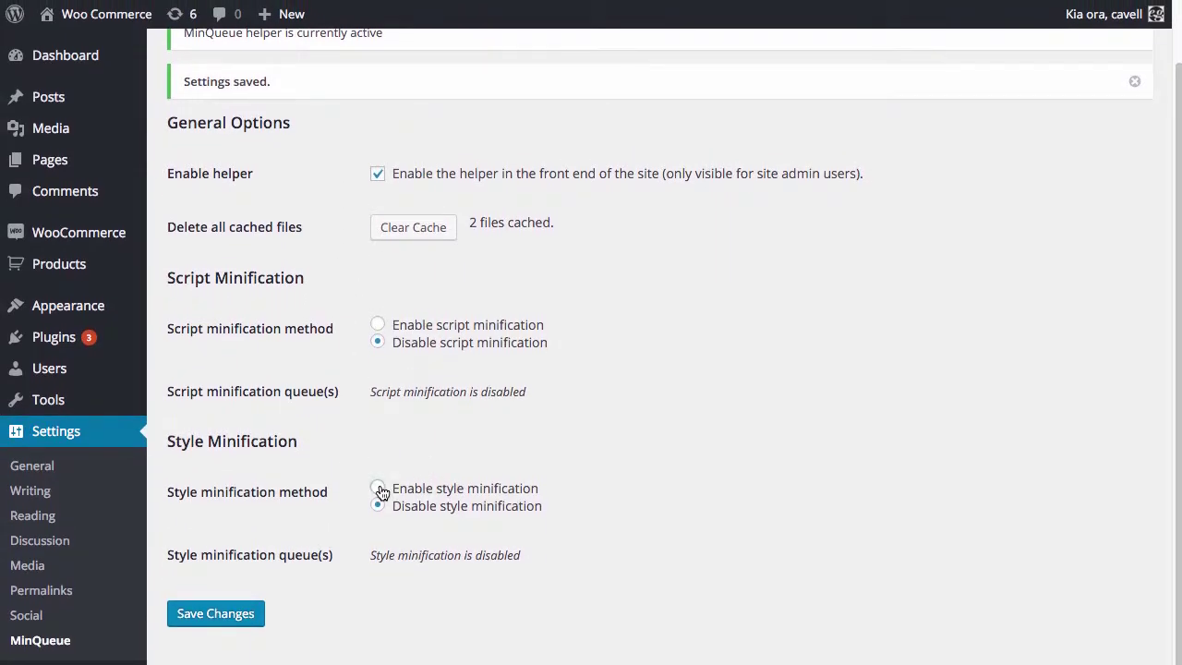
{"action": "scroll", "coordinate": [432, 502], "scroll_direction": "down", "scroll_amount": 3}
{"action": "left_click", "coordinate": [473, 510]}
{"action": "key", "text": "ctrl+v"}
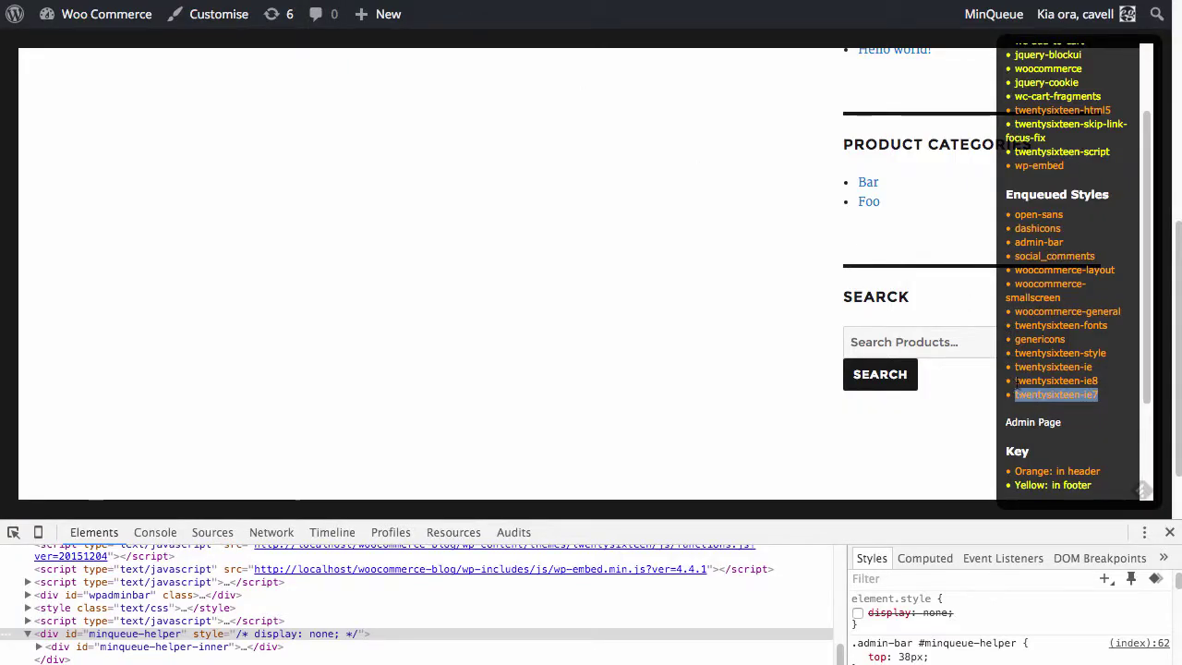
- Copy the twentysixteen-ie8 handle from the helper onto a new line of the style minification queue
{"action": "mouse_move", "coordinate": [1016, 382]}
{"action": "left_click_drag", "start_coordinate": [1016, 382], "coordinate": [1132, 381]}
{"action": "key", "text": "ctrl+c"}
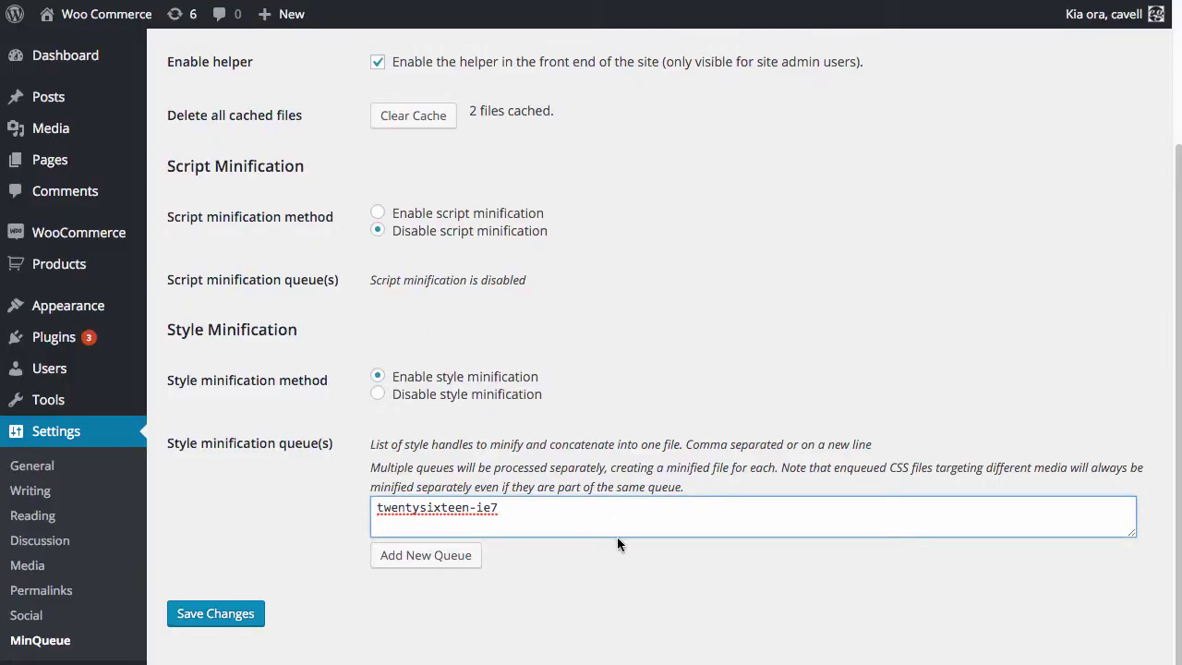
{"action": "key", "text": "Return"}
{"action": "key", "text": "ctrl+v"}
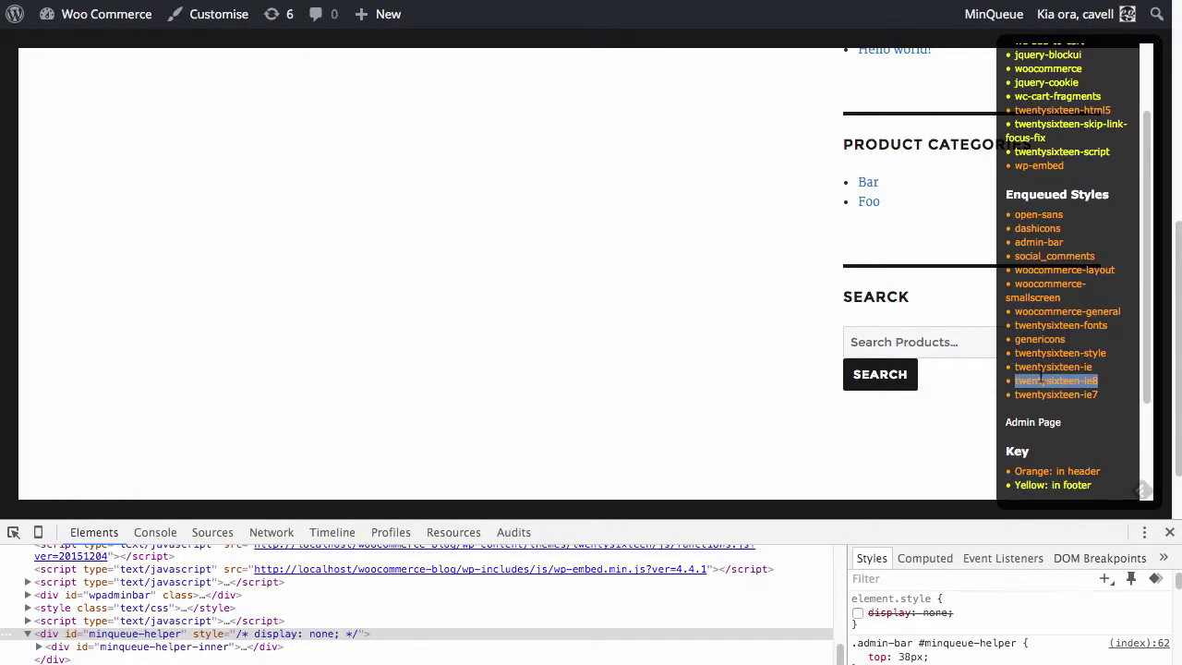
- Copy the twentysixteen-ie handle from the helper onto a new line of the style minification queue
{"action": "left_click", "coordinate": [1028, 367]}
{"action": "triple_click", "coordinate": [1022, 367]}
{"action": "key", "text": "ctrl+c"}
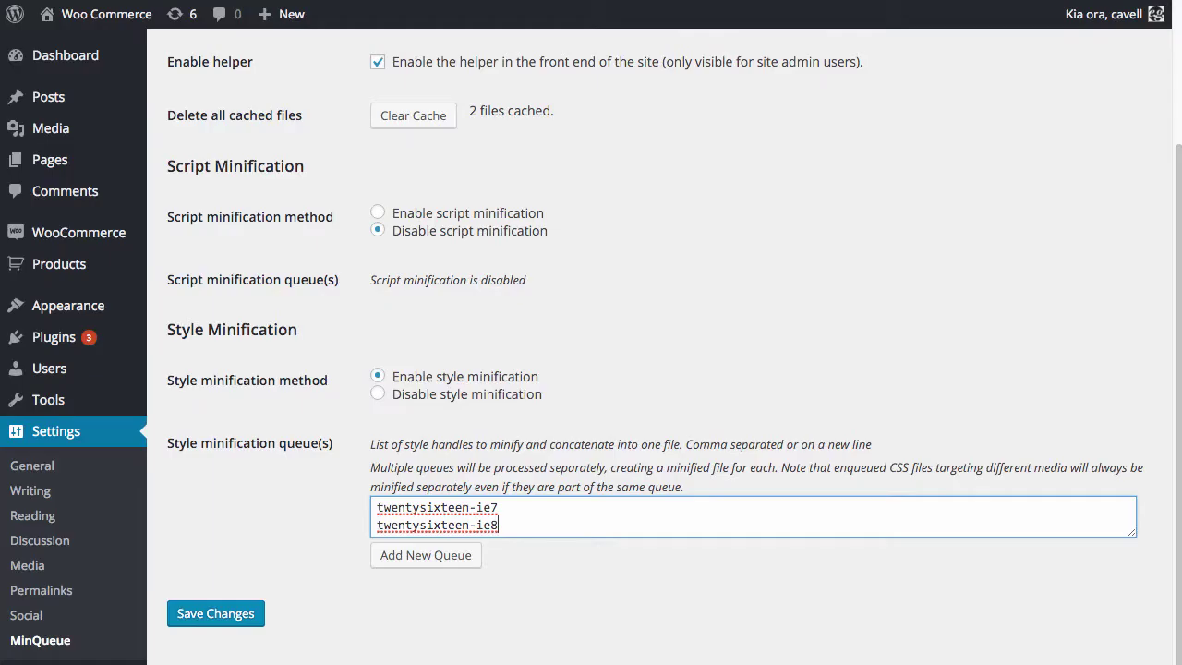
{"action": "type", "text": "7"}
{"action": "key", "text": "Return"}
{"action": "key", "text": "ctrl+v"}
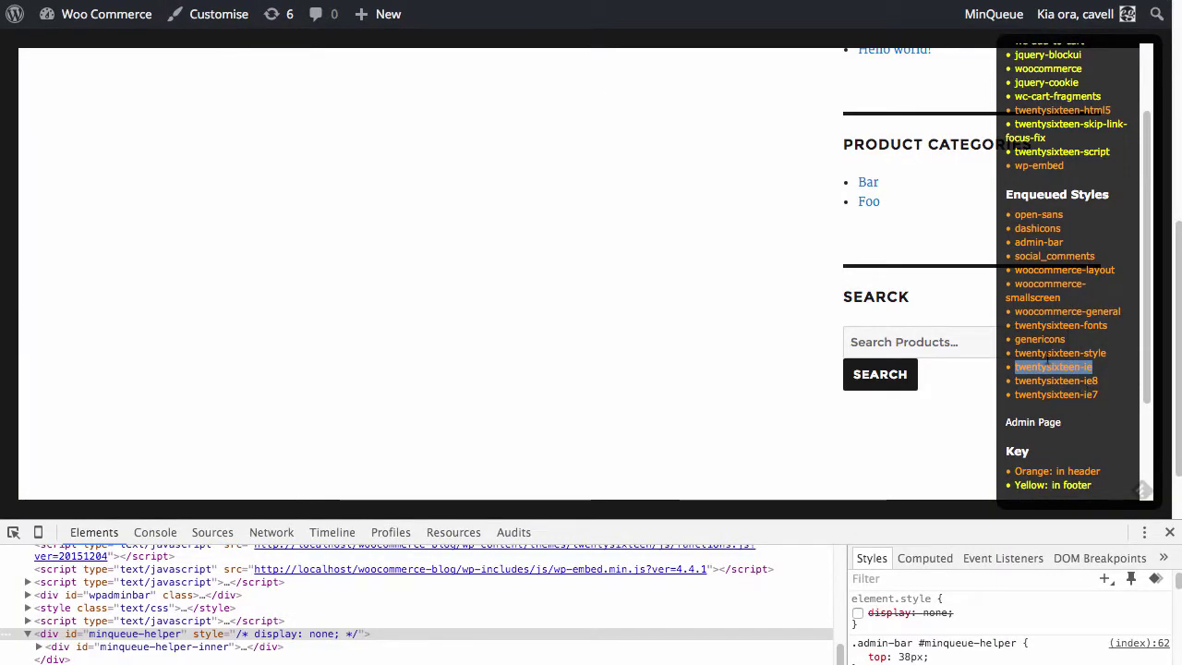
- Copy the twentysixteen-style handle onto a new line of the style minification queue and enlarge the queue box to show all handles
{"action": "left_click_drag", "start_coordinate": [1015, 354], "coordinate": [1106, 352]}
{"action": "key", "text": "super+c"}
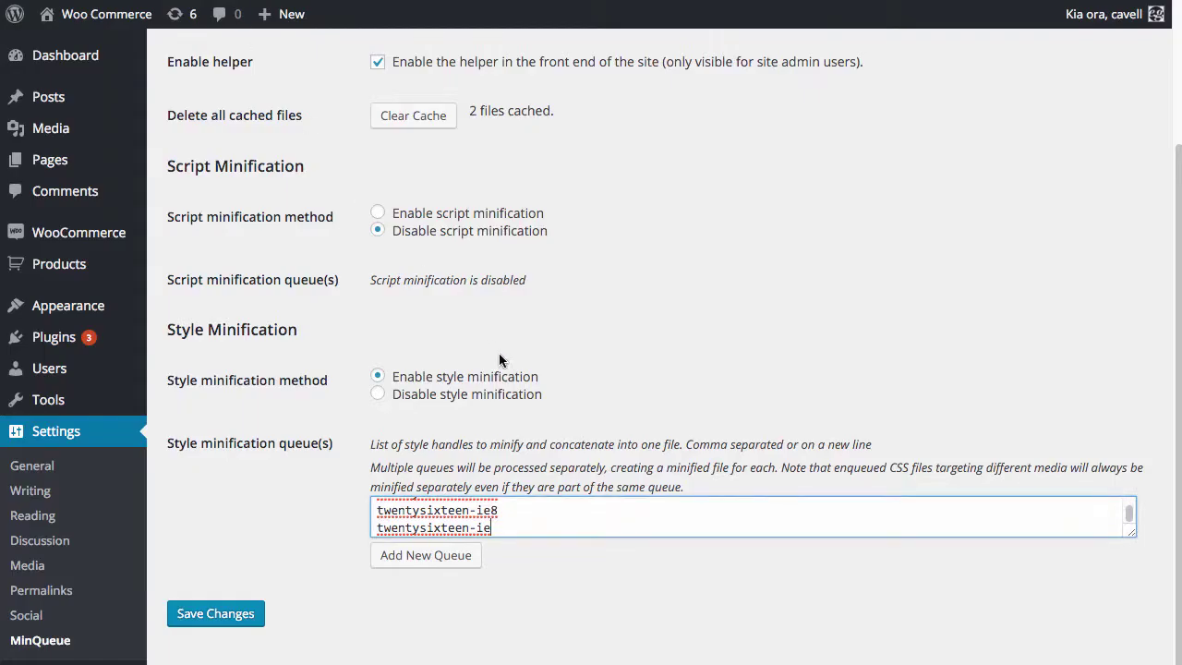
{"action": "key", "text": "Return"}
{"action": "key", "text": "super+v"}
{"action": "left_click_drag", "start_coordinate": [1130, 534], "coordinate": [1133, 619]}
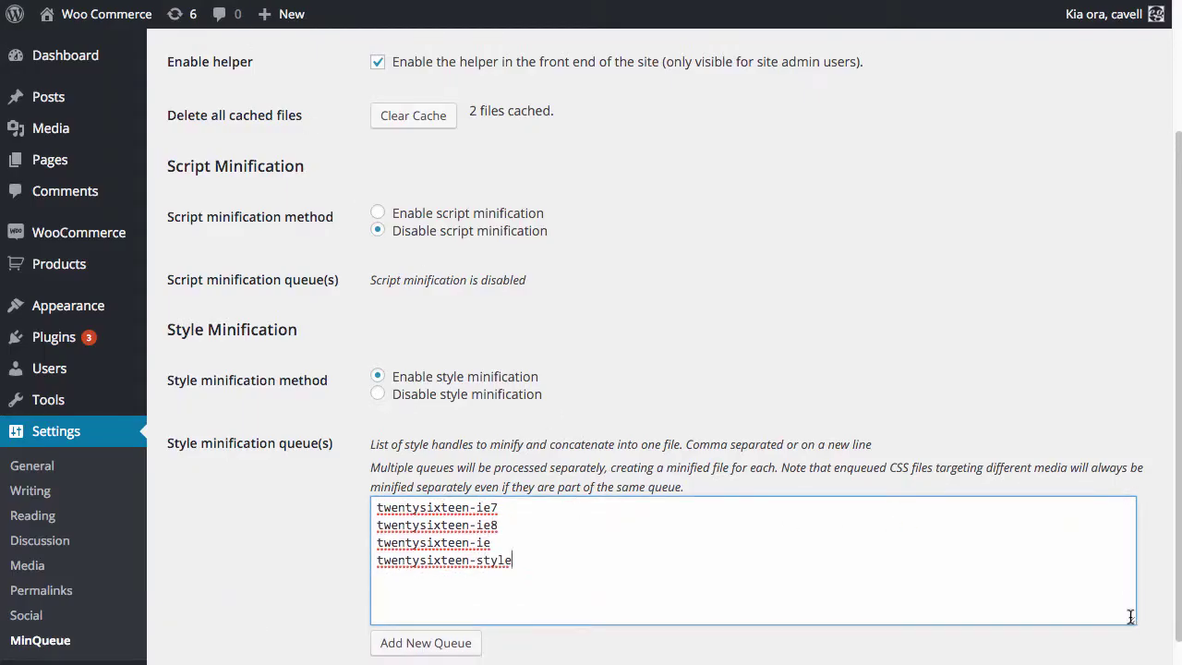
- Add a second, empty style minification queue and save the MinQueue settings
{"action": "scroll", "coordinate": [278, 545], "scroll_direction": "down", "scroll_amount": 1}
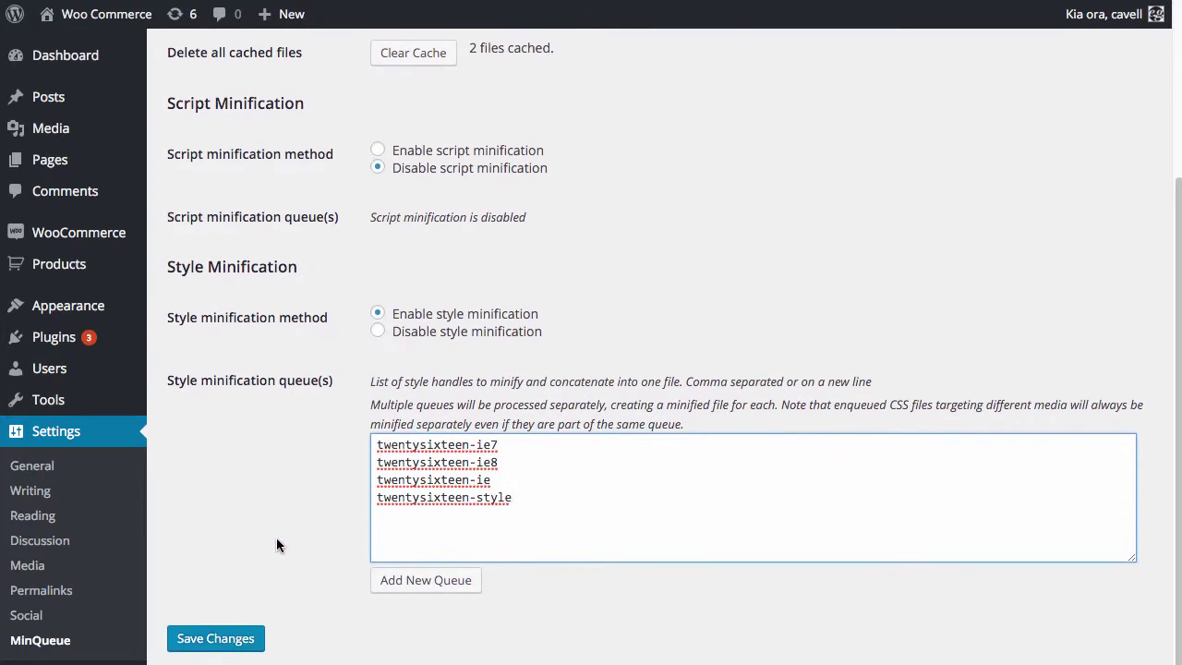
{"action": "left_click", "coordinate": [435, 585]}
{"action": "scroll", "coordinate": [233, 552], "scroll_direction": "down", "scroll_amount": 1}
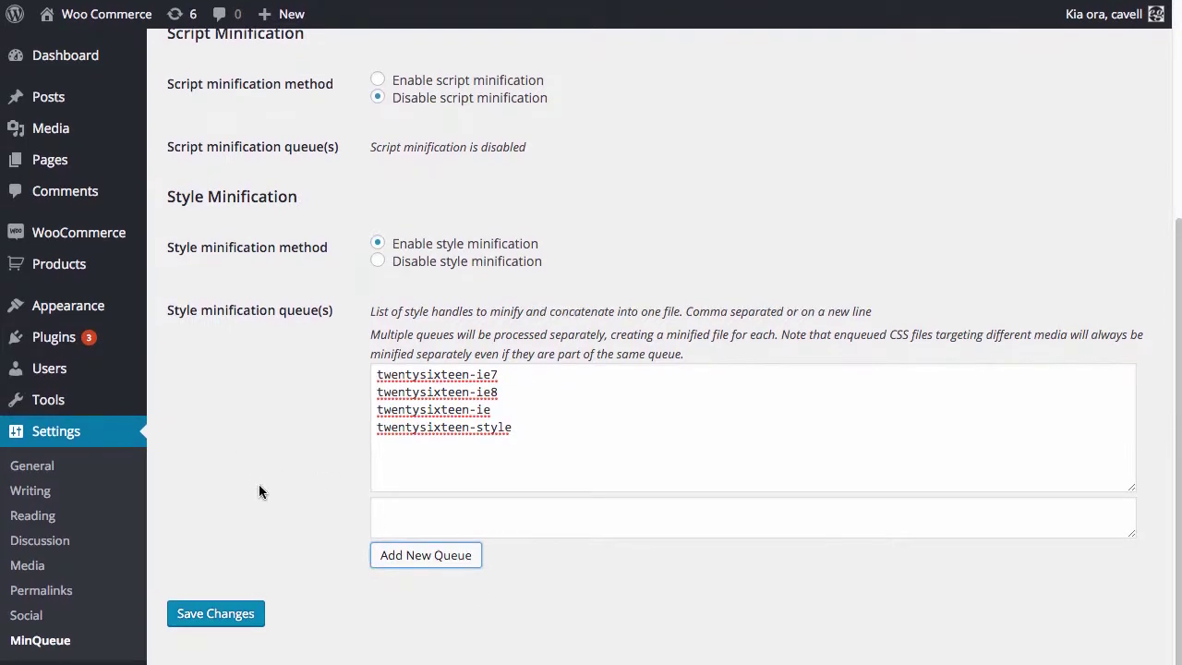
{"action": "left_click", "coordinate": [269, 519]}
{"action": "left_click", "coordinate": [229, 624]}
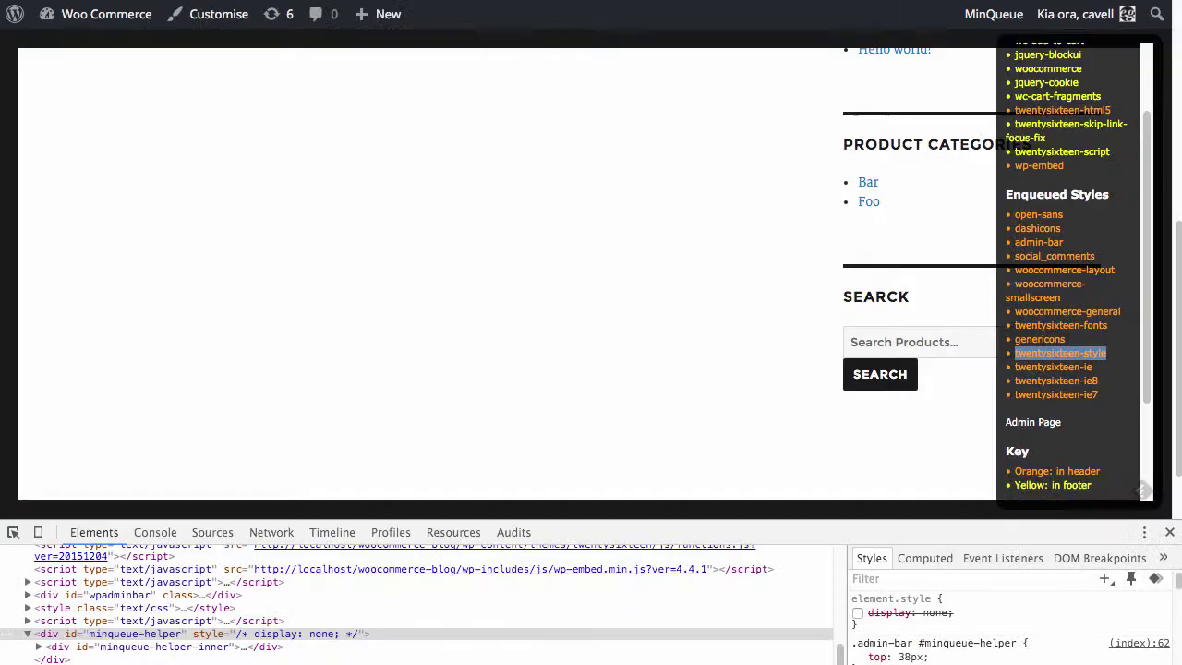
- Reload the front page and disable the display: none style on the minqueue-helper div to view its enqueued styles
{"action": "key", "text": "ctrl+r"}
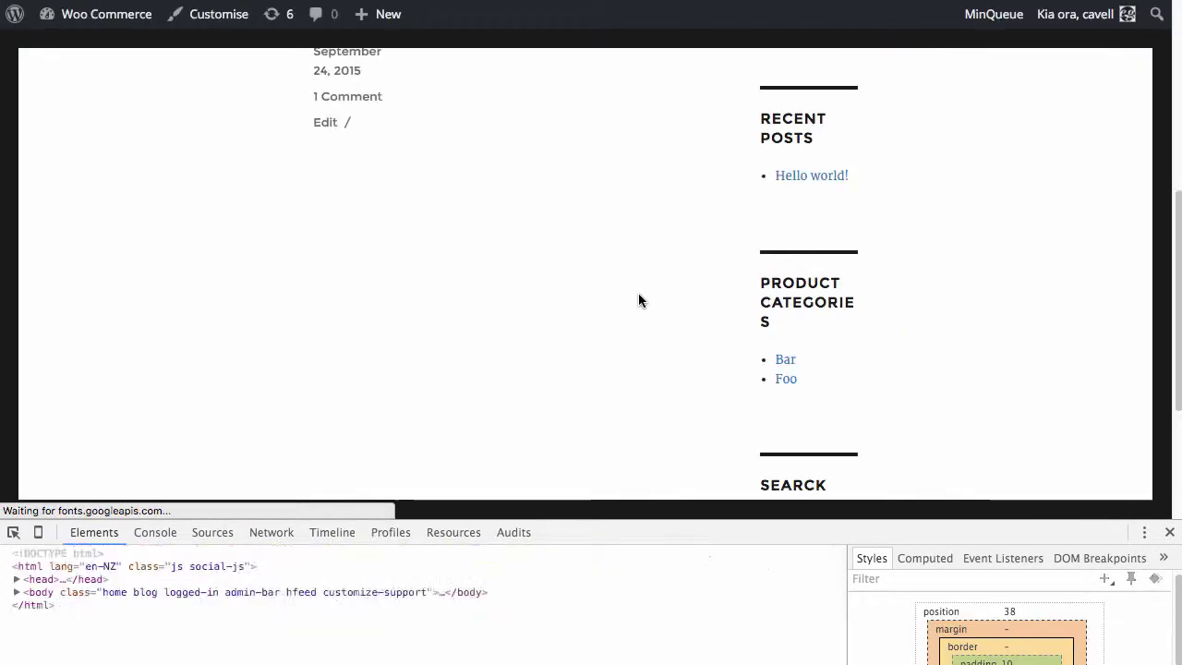
{"action": "left_click", "coordinate": [509, 635]}
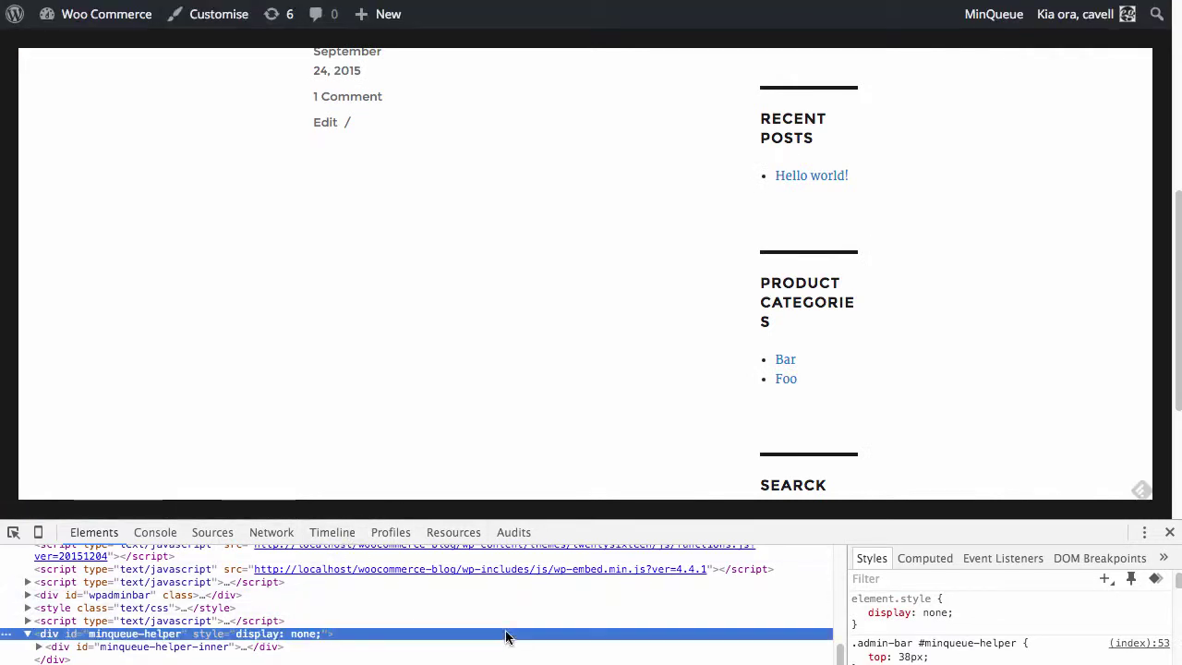
{"action": "left_click", "coordinate": [857, 613]}
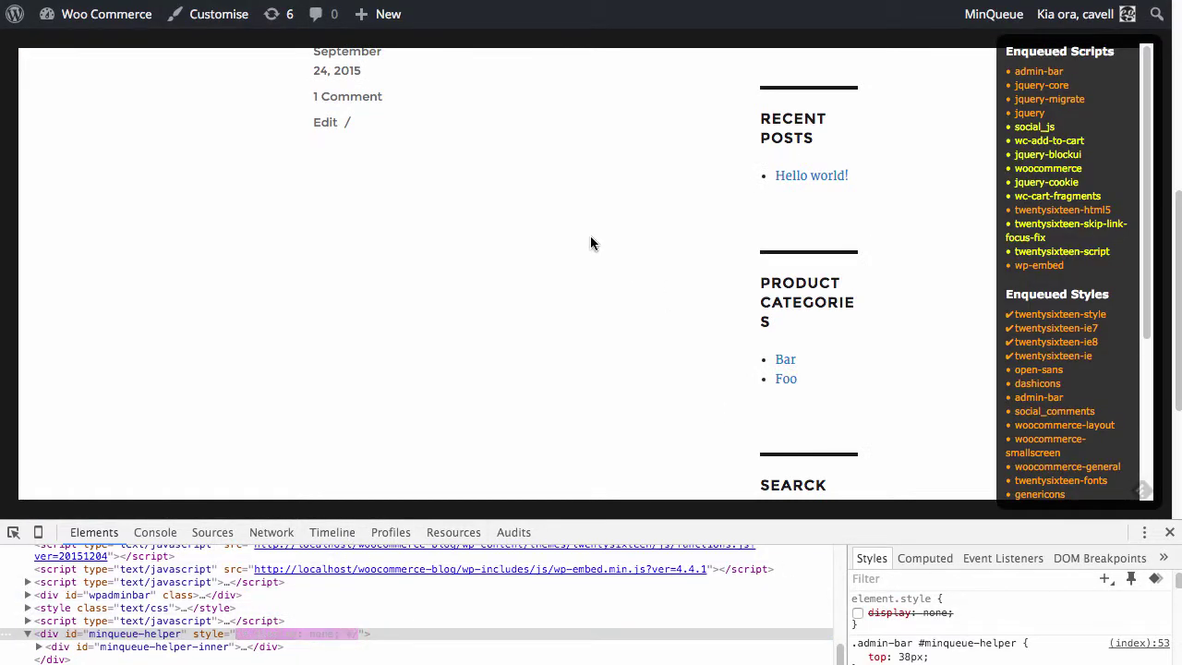
{"action": "scroll", "coordinate": [1064, 344], "scroll_direction": "down", "scroll_amount": 1}
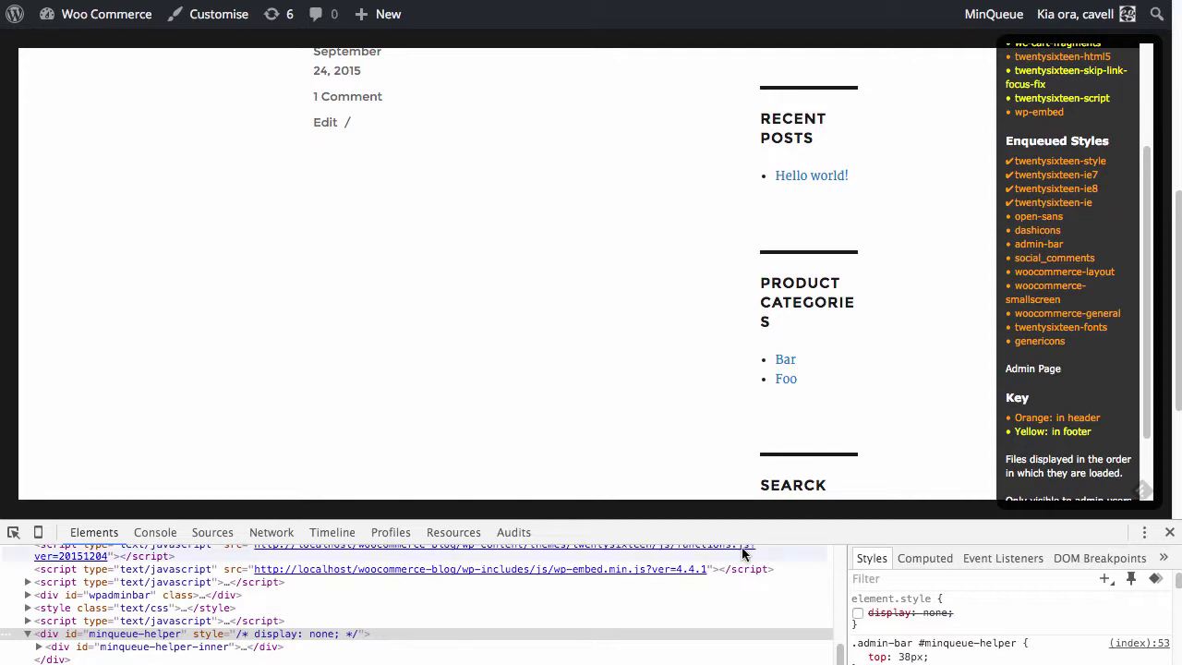
- Expand the page's head in the developer tools and examine its stylesheet links, selecting the one served from the minqueue-cache folder
{"action": "left_click_drag", "start_coordinate": [707, 522], "coordinate": [709, 401]}
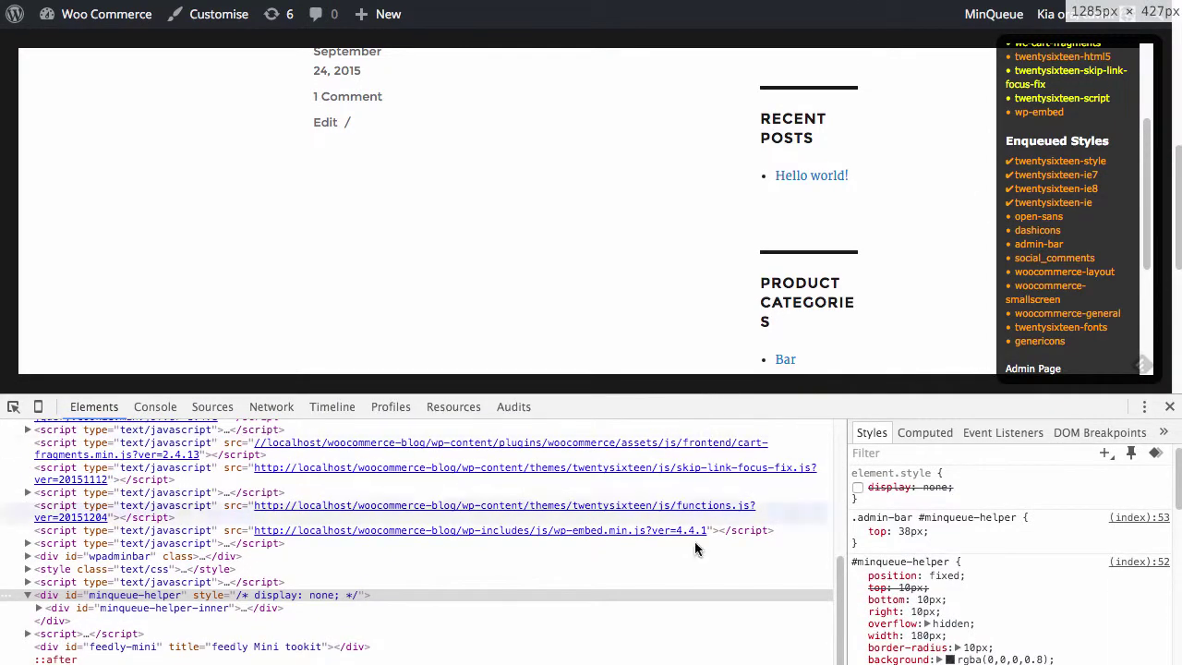
{"action": "scroll", "coordinate": [690, 536], "scroll_direction": "up", "scroll_amount": 5}
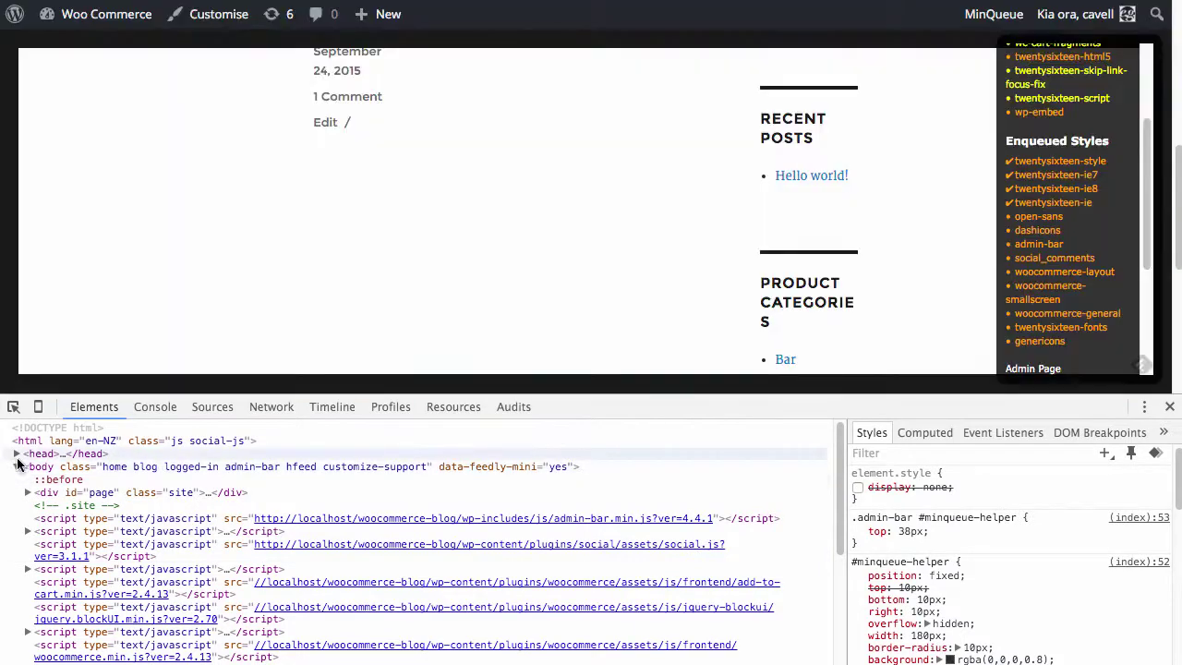
{"action": "left_click", "coordinate": [18, 453]}
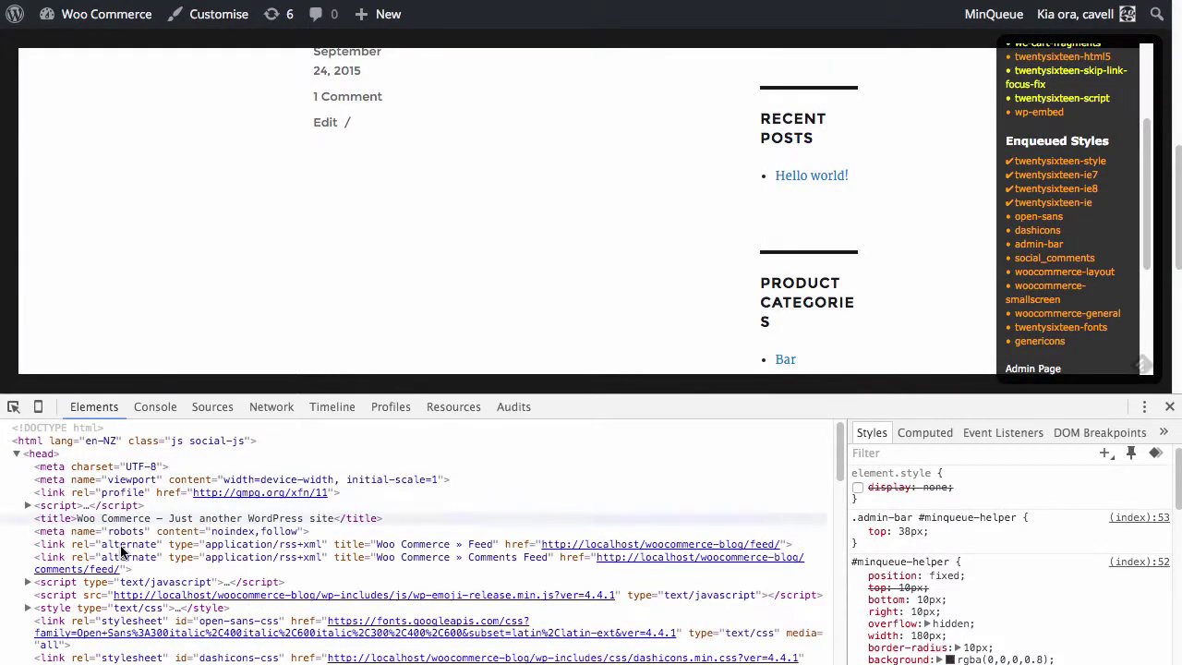
{"action": "scroll", "coordinate": [137, 557], "scroll_direction": "down", "scroll_amount": 1}
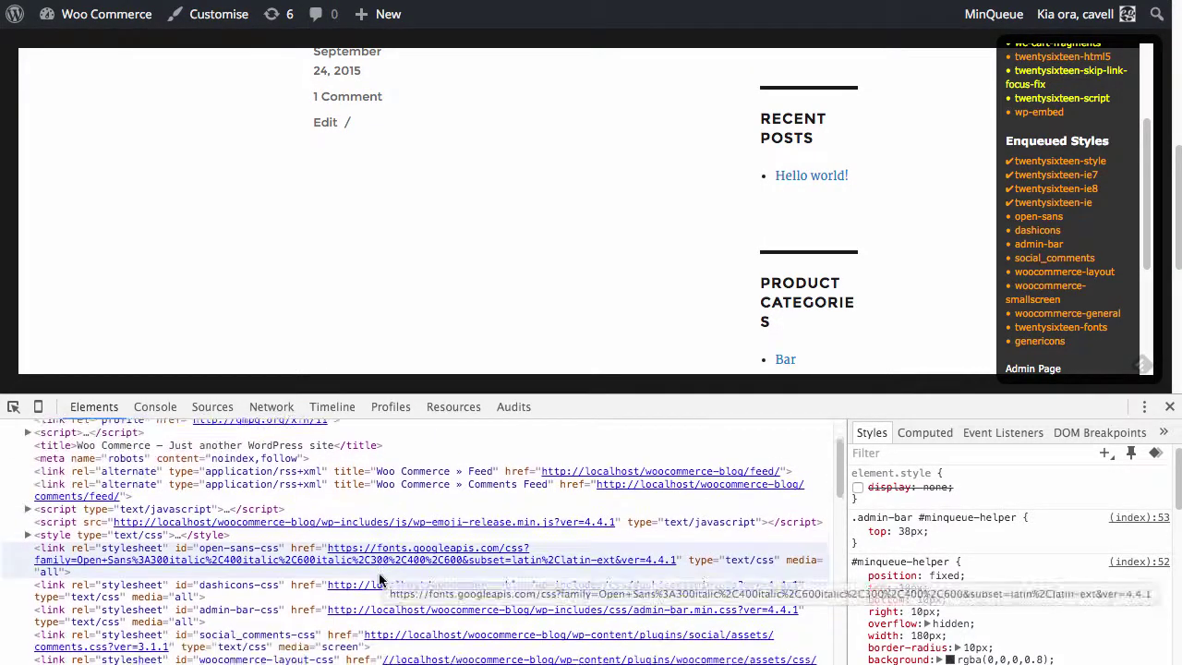
{"action": "scroll", "coordinate": [377, 578], "scroll_direction": "down", "scroll_amount": 4}
{"action": "scroll", "coordinate": [378, 578], "scroll_direction": "down", "scroll_amount": 3}
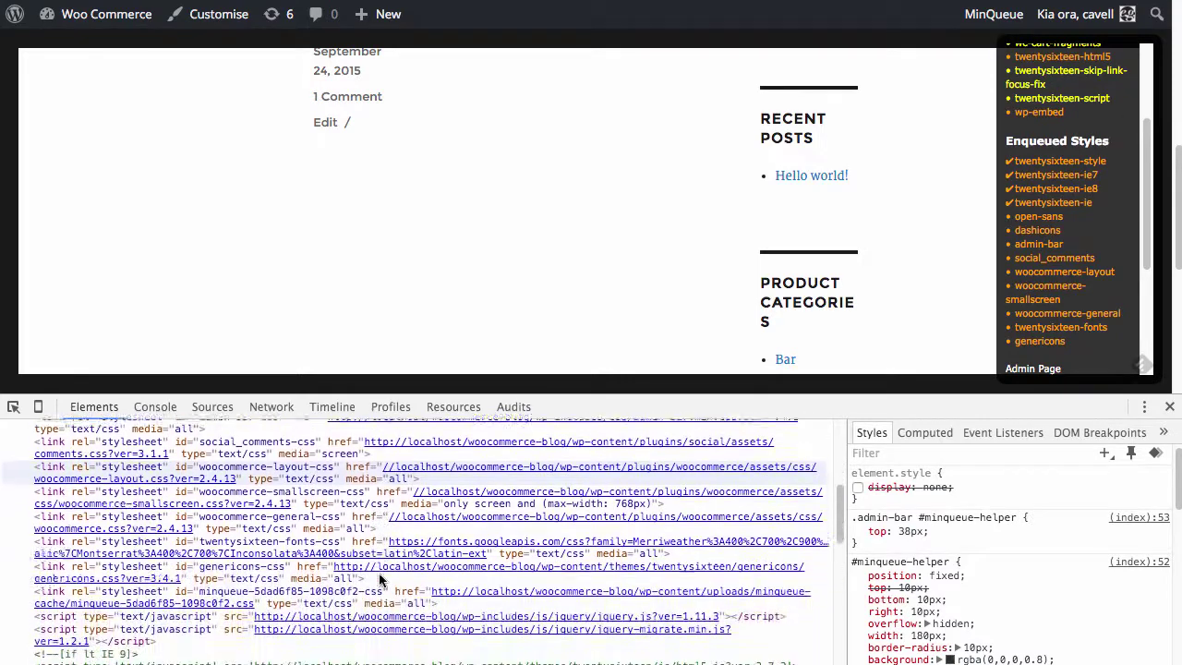
{"action": "scroll", "coordinate": [380, 579], "scroll_direction": "down", "scroll_amount": 3}
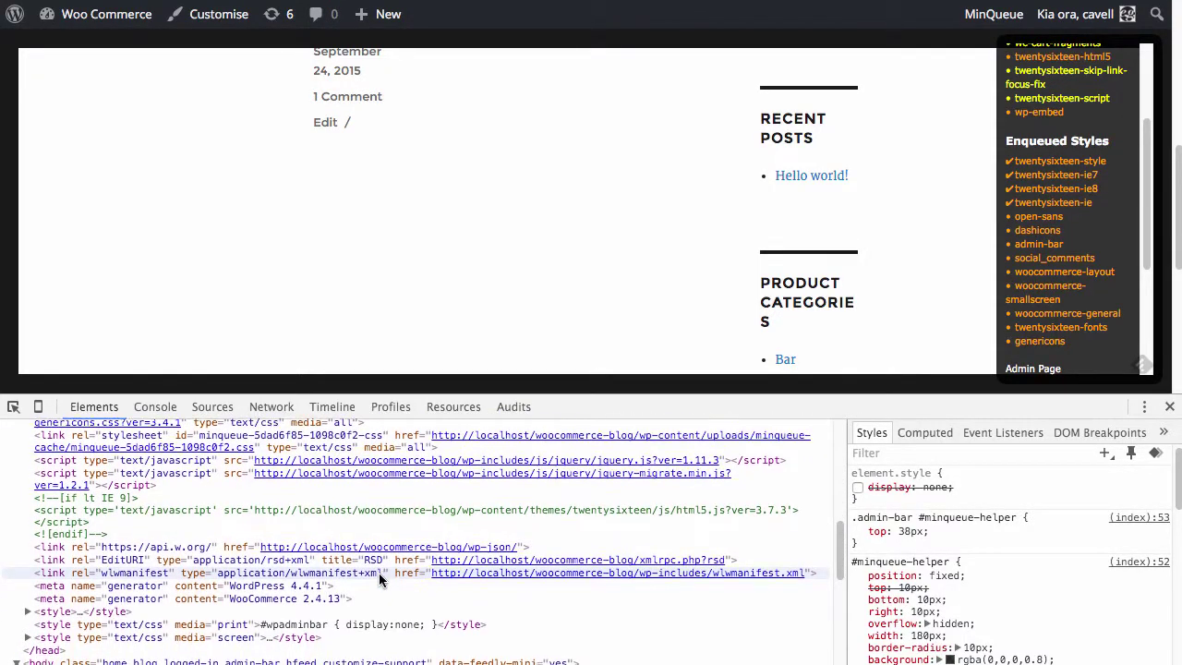
{"action": "scroll", "coordinate": [378, 575], "scroll_direction": "down", "scroll_amount": 4}
{"action": "scroll", "coordinate": [379, 578], "scroll_direction": "up", "scroll_amount": 5}
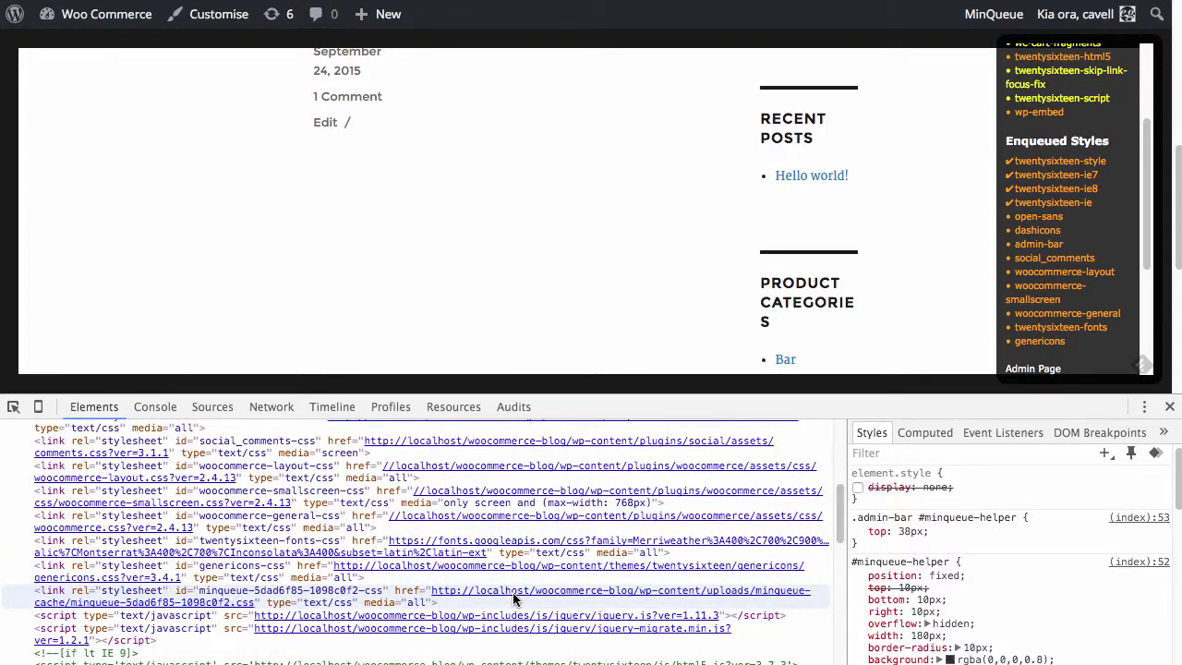
{"action": "left_click", "coordinate": [515, 595]}
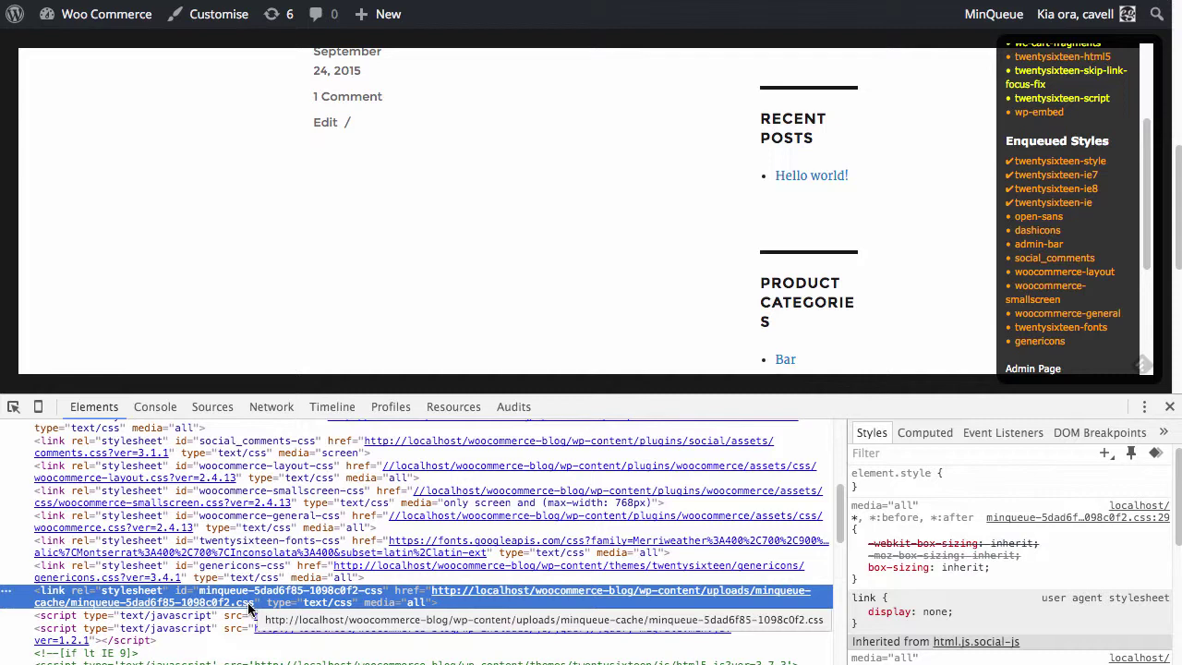
{"action": "scroll", "coordinate": [329, 520], "scroll_direction": "up", "scroll_amount": 5}
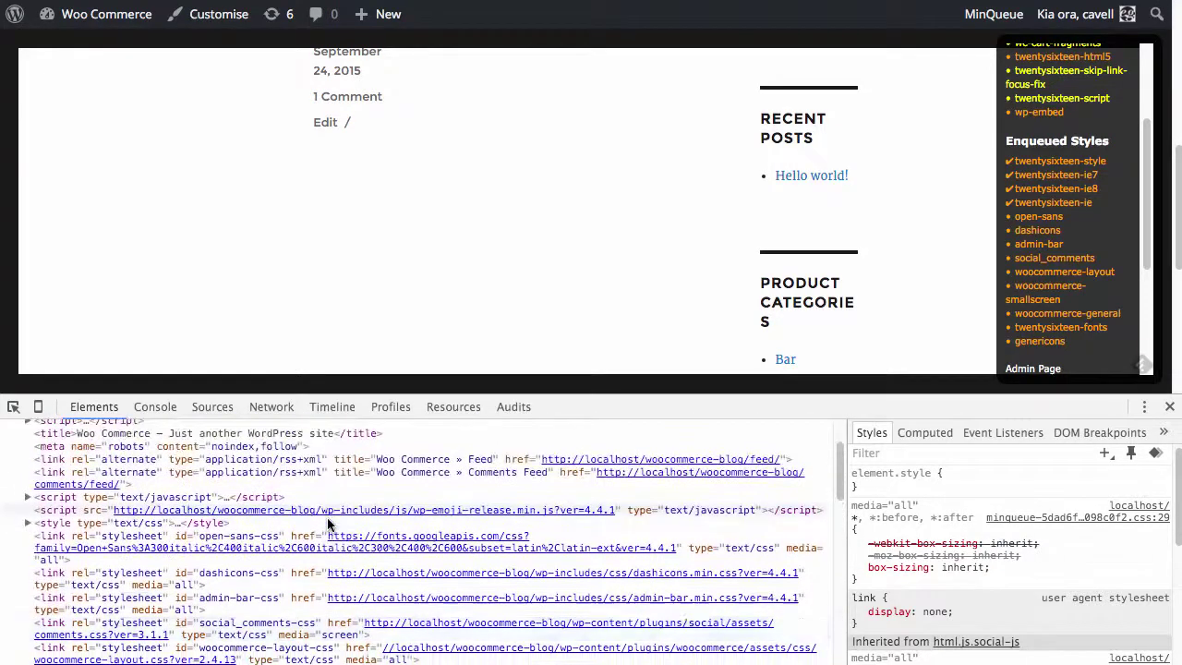
{"action": "scroll", "coordinate": [329, 524], "scroll_direction": "down", "scroll_amount": 7}
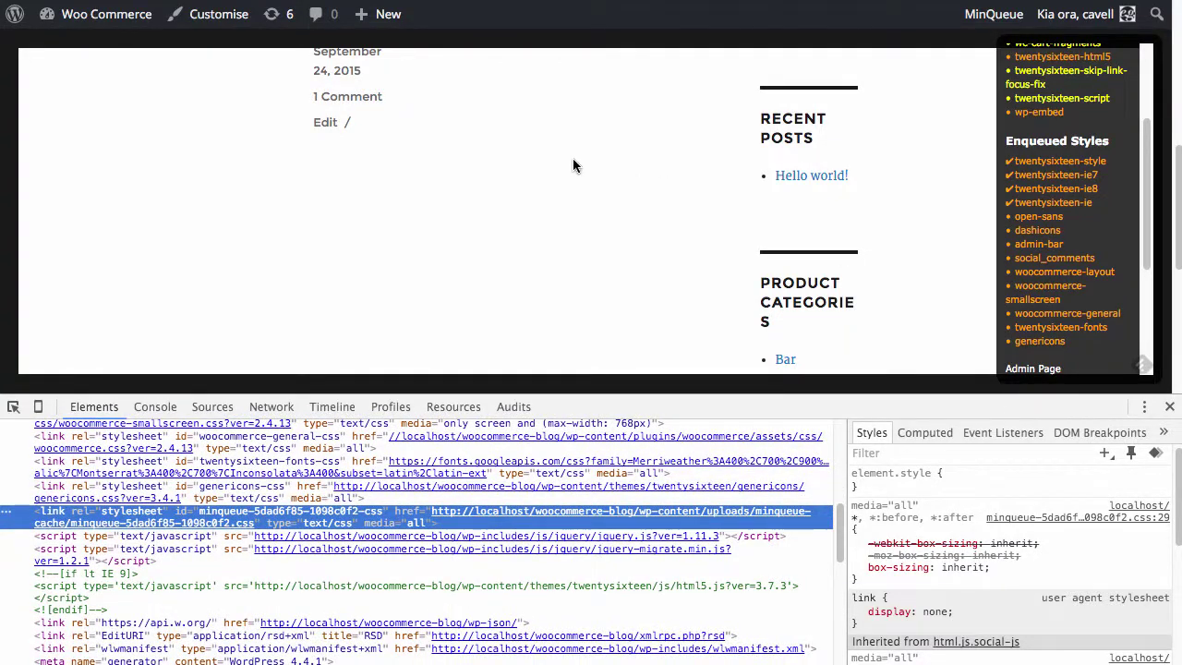